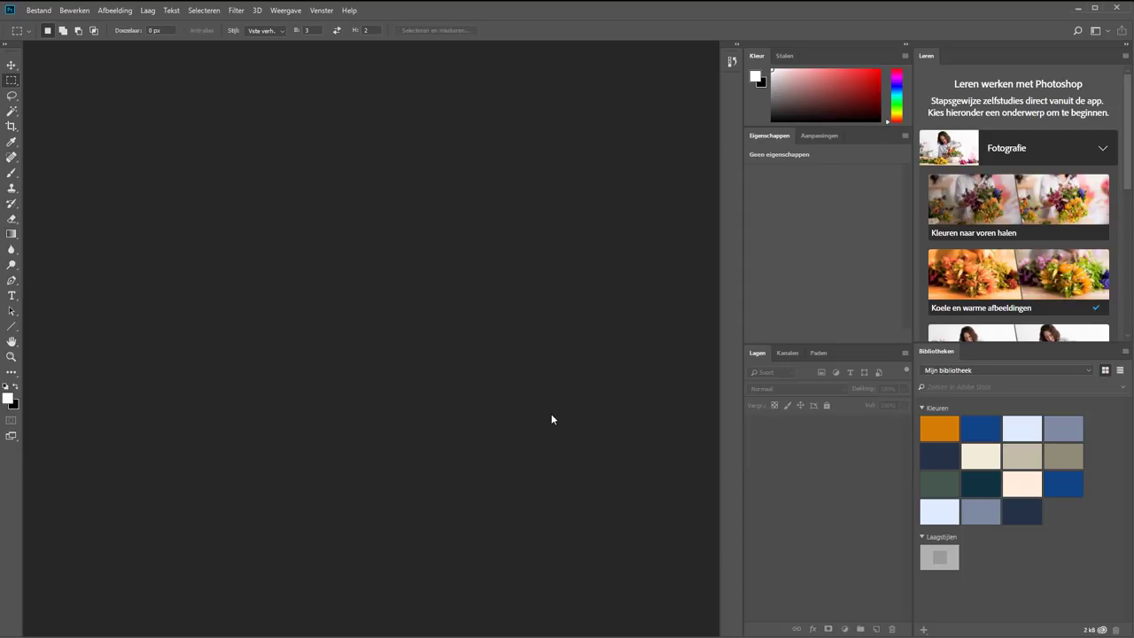
# - Open the Algemeen page of Photoshop's Voorkeuren via the Bewerken menu
pyautogui.click(74, 11)
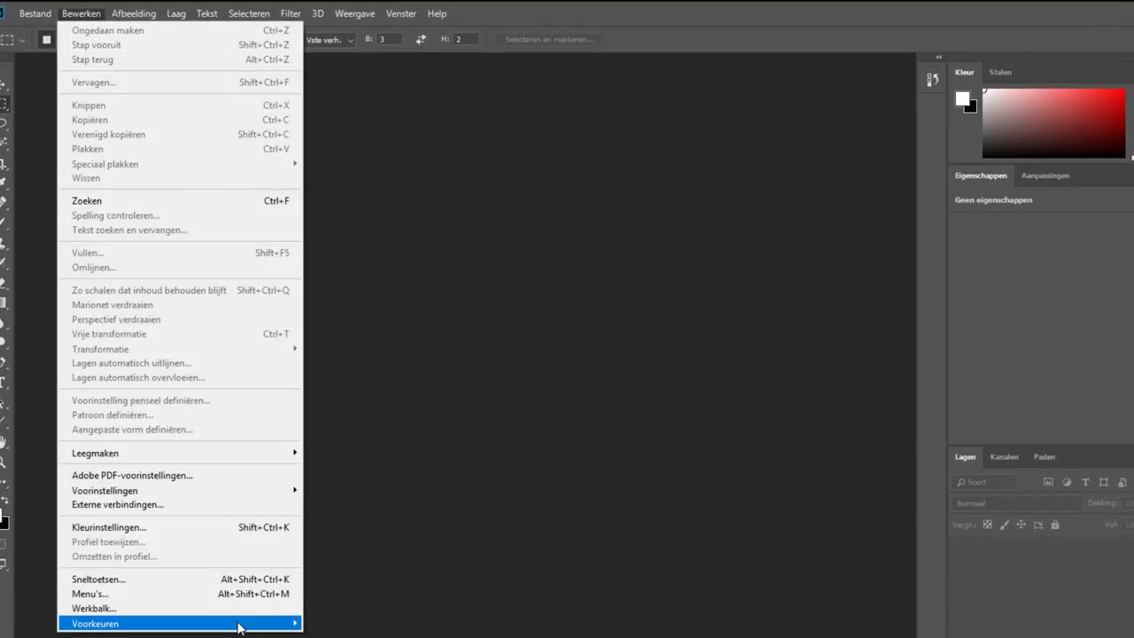
pyautogui.moveTo(178, 623)
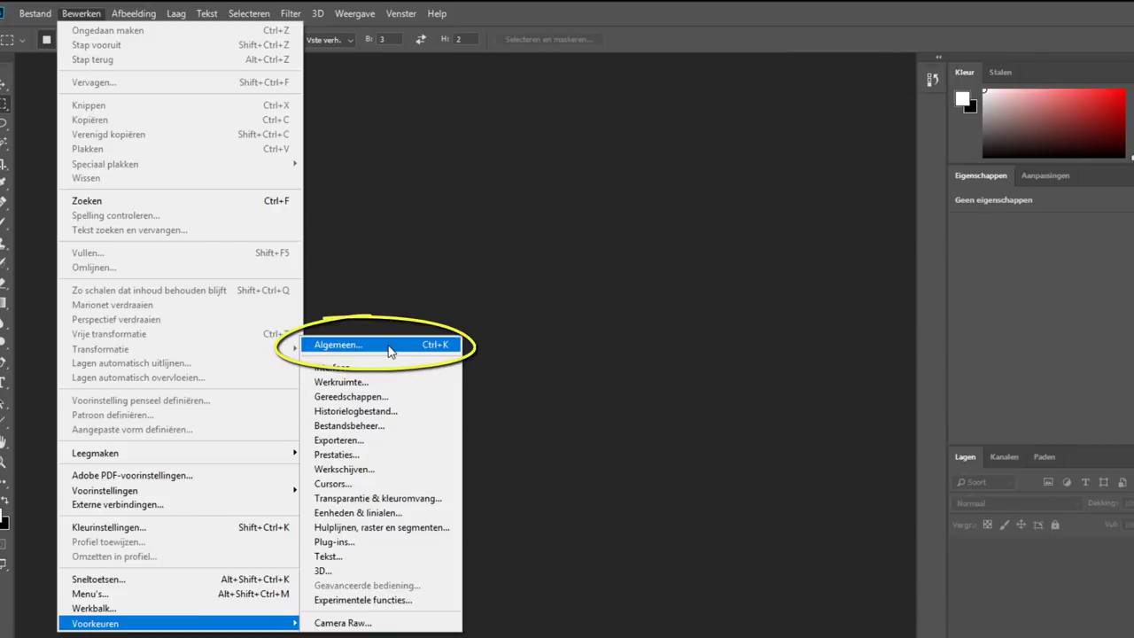
pyautogui.click(388, 346)
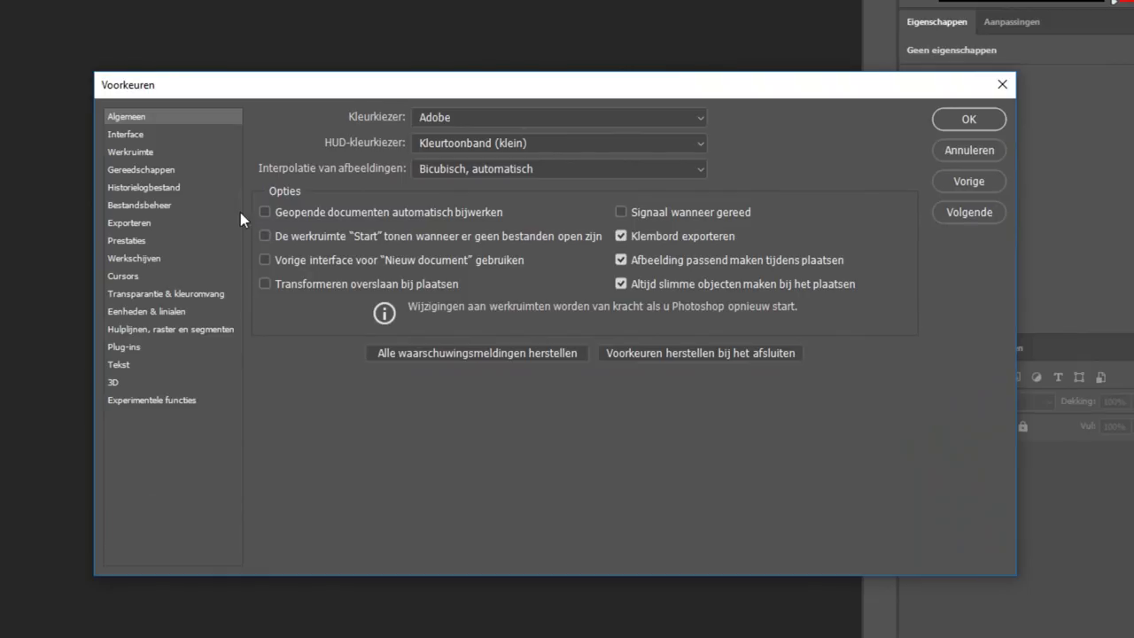
# - On the Interface page, try the colour themes, keeping medium-dark grey and Nederlands language
pyautogui.click(142, 137)
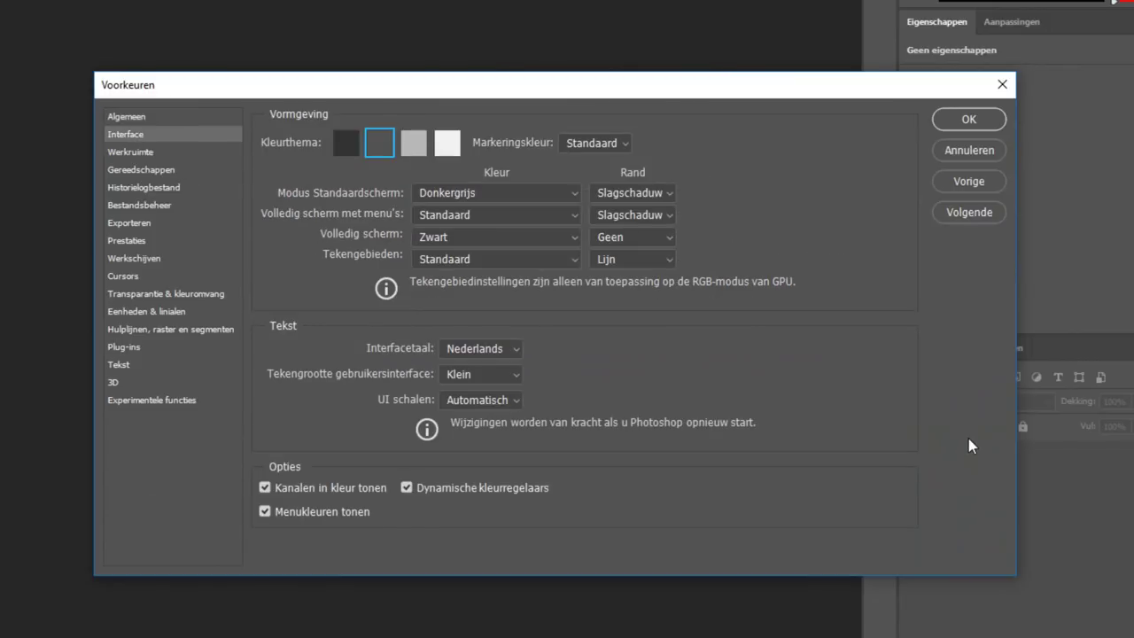
pyautogui.click(408, 145)
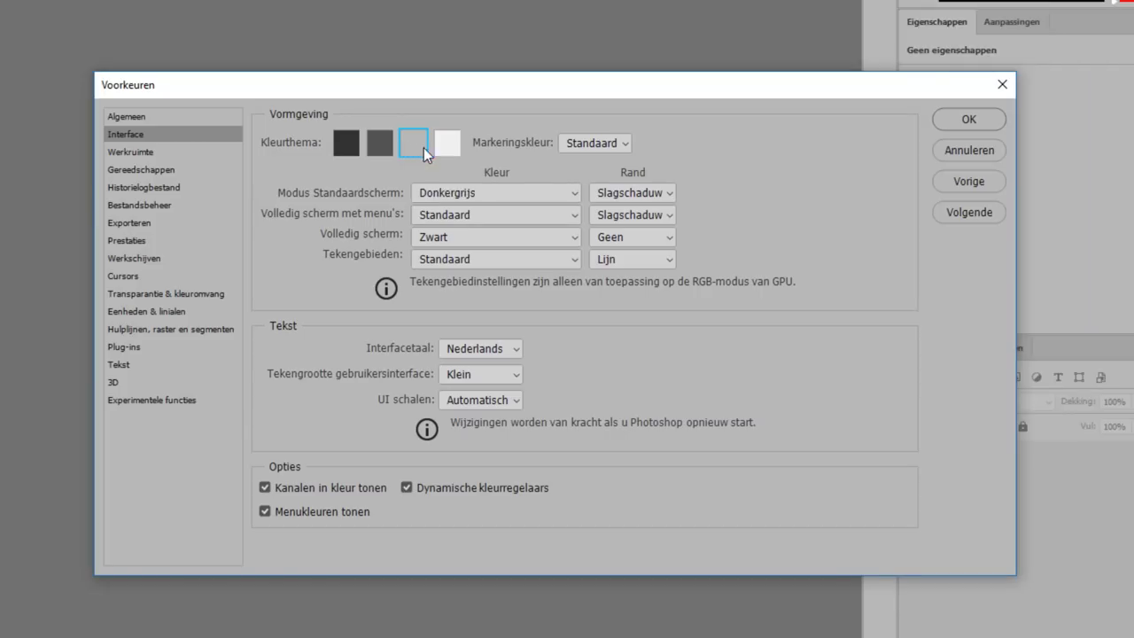
pyautogui.click(446, 143)
pyautogui.click(346, 143)
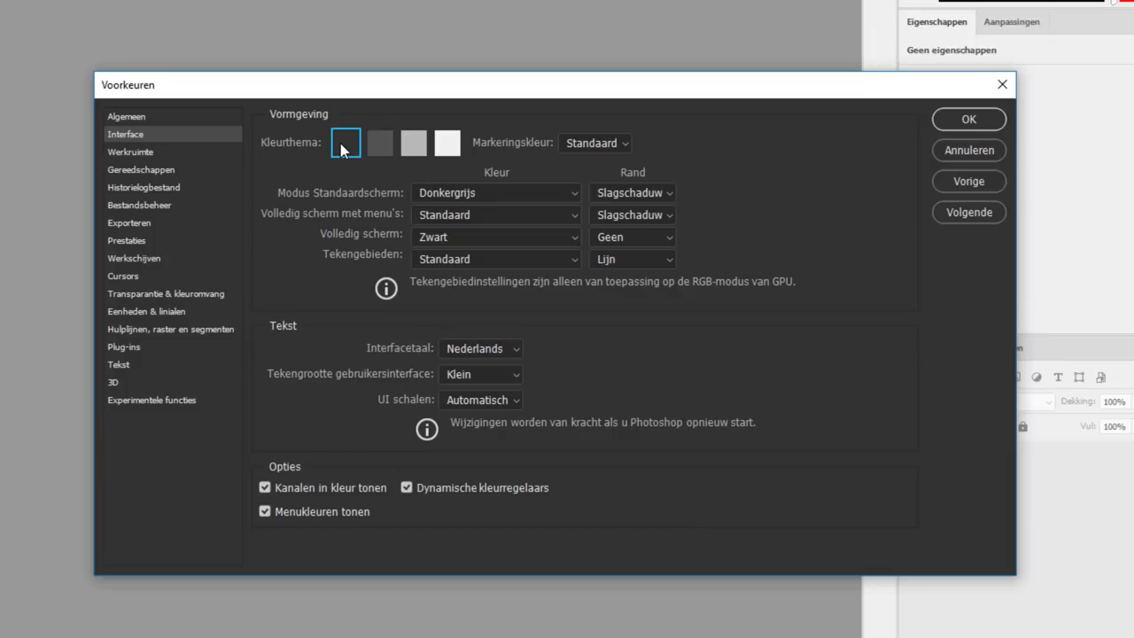
pyautogui.click(381, 144)
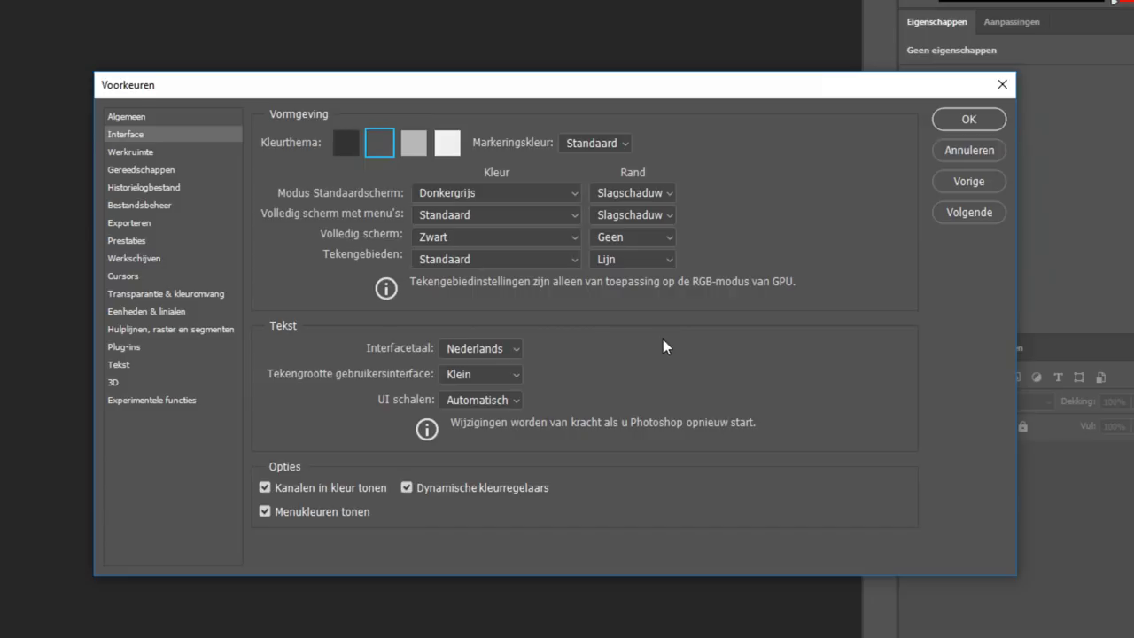
pyautogui.click(502, 350)
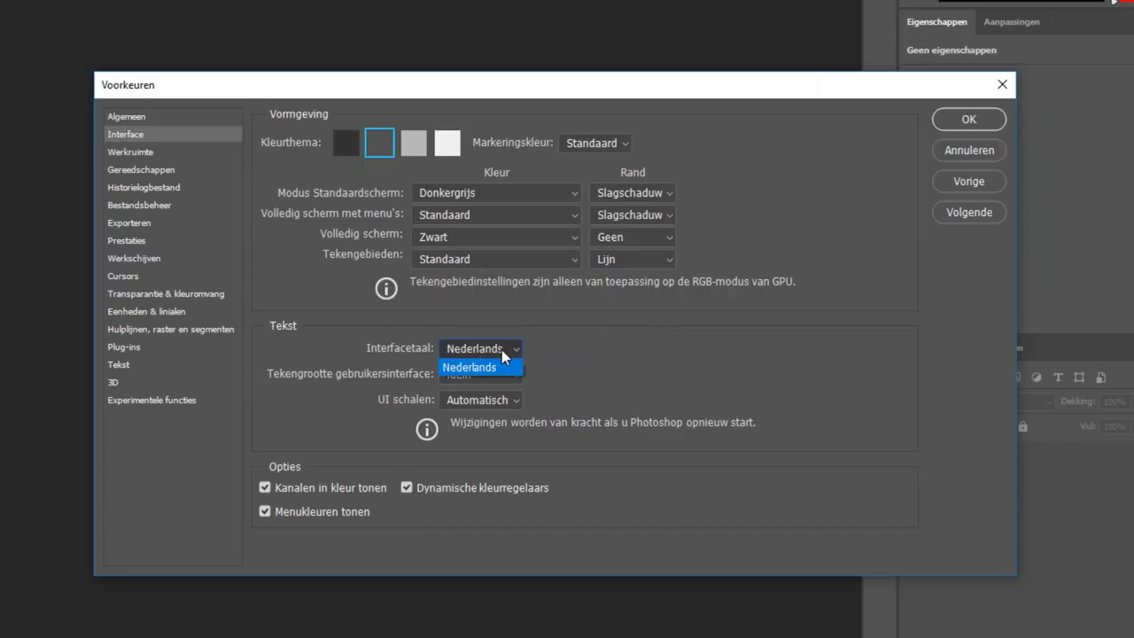
pyautogui.click(619, 380)
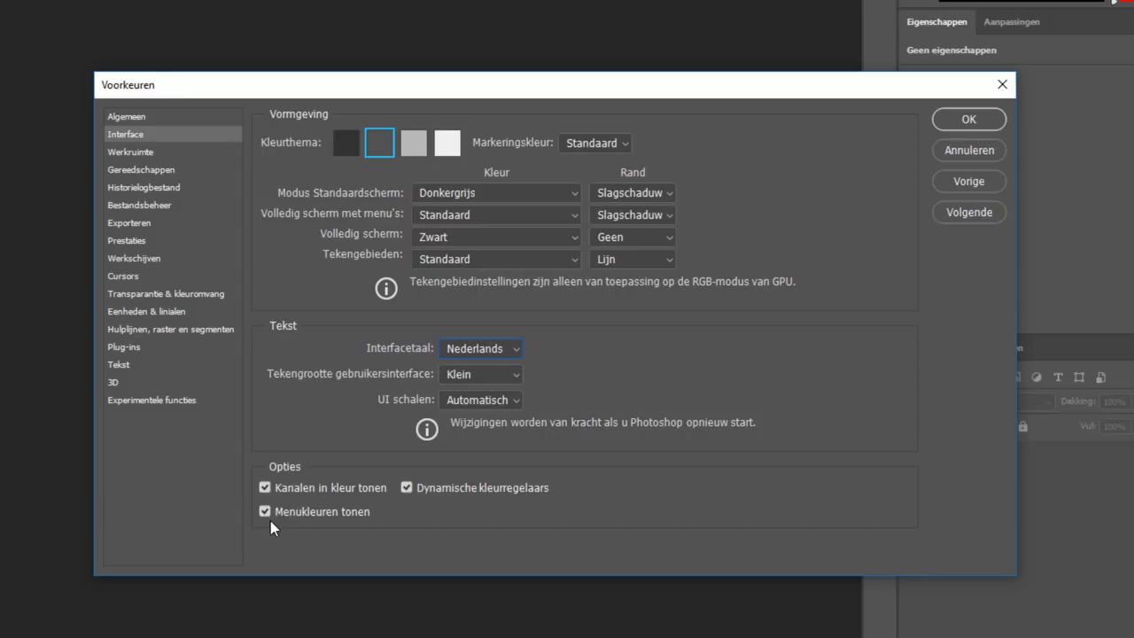
# - On the Prestaties page, raise Photoshop's memory usage to 12680 MB (89%)
pyautogui.click(141, 244)
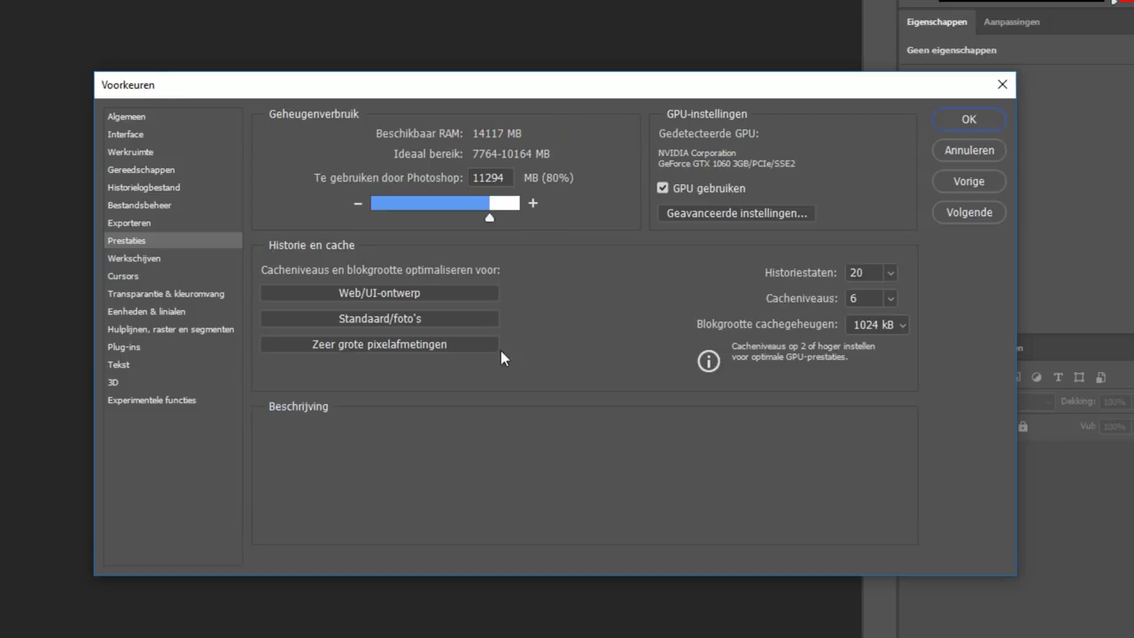
pyautogui.moveTo(488, 218); pyautogui.dragTo(504, 219)
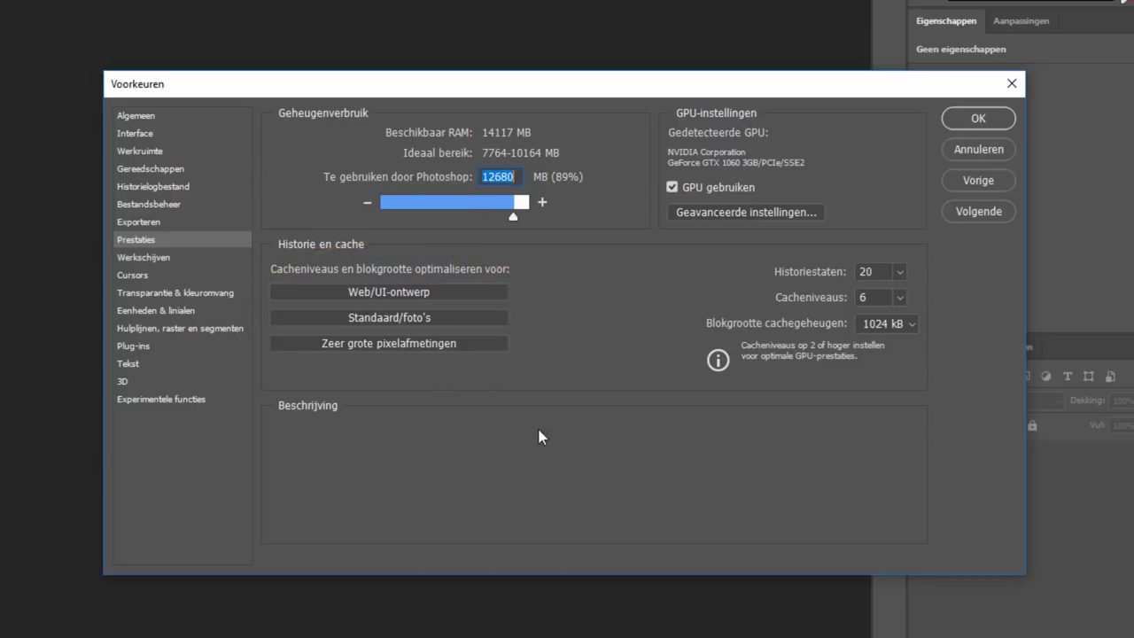
# - Try the cache presets, then set Cacheniveaus to 8 and cache tile size to 1028 kB
pyautogui.click(422, 296)
pyautogui.click(391, 319)
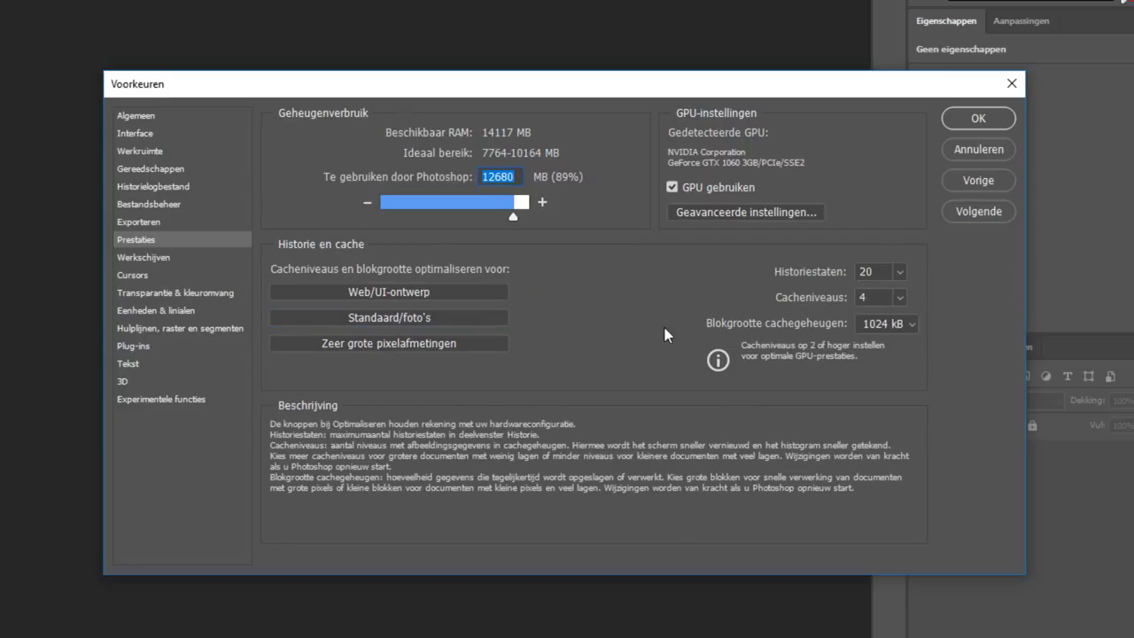
pyautogui.click(418, 347)
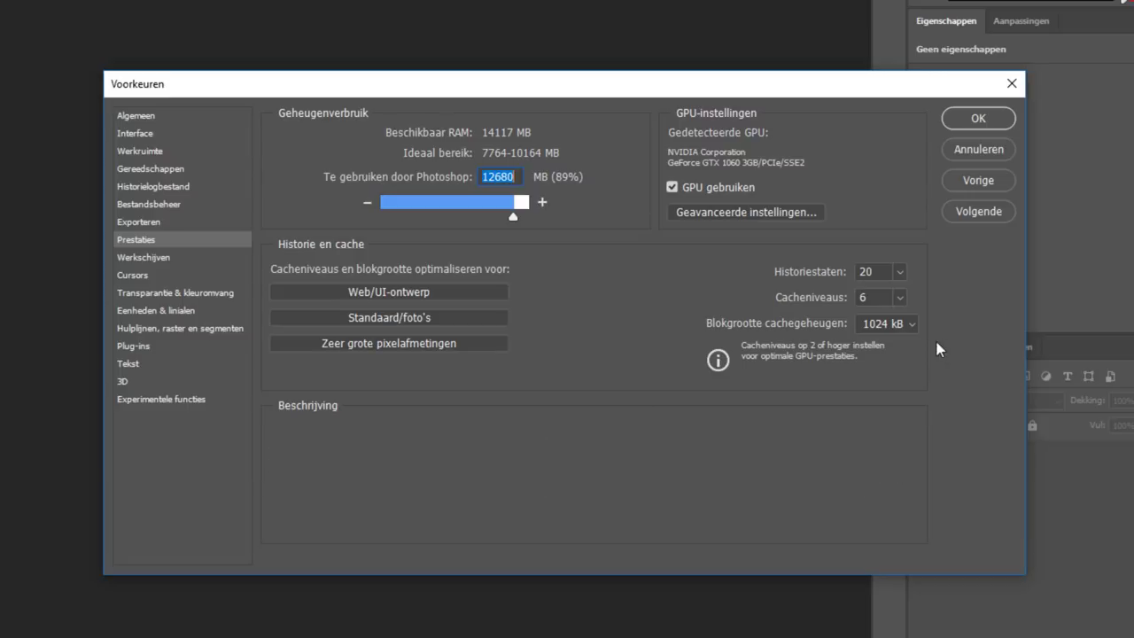
pyautogui.click(899, 301)
pyautogui.moveTo(886, 272)
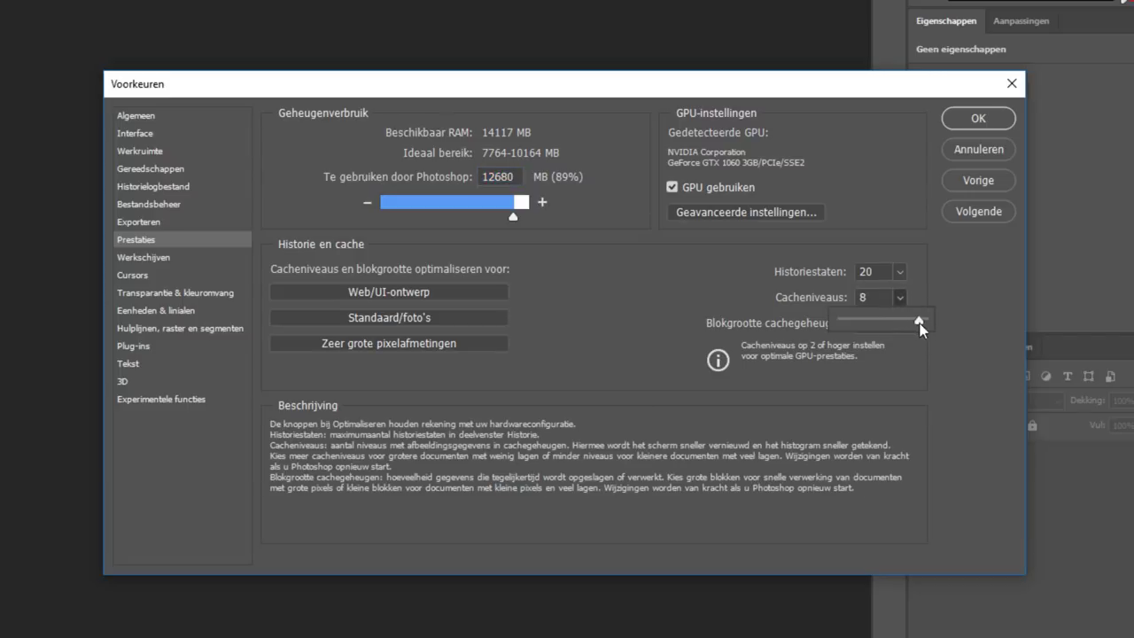
pyautogui.moveTo(904, 328); pyautogui.dragTo(924, 326)
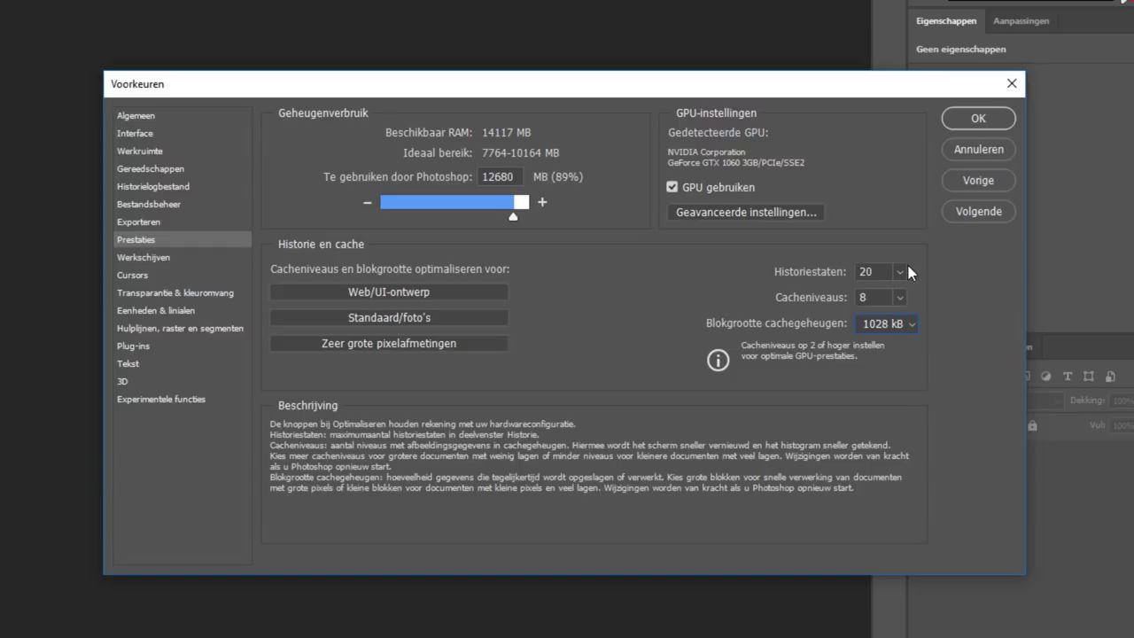
# - Set Historiestaten to 10, then view the Werkschijven page with D:\ as scratch disk
pyautogui.click(899, 272)
pyautogui.moveTo(899, 295); pyautogui.dragTo(894, 295)
pyautogui.moveTo(893, 299)
pyautogui.mouseDown()
pyautogui.moveTo(990, 303)
pyautogui.moveTo(884, 307)
pyautogui.mouseUp()
pyautogui.write('10')
pyautogui.click(164, 258)
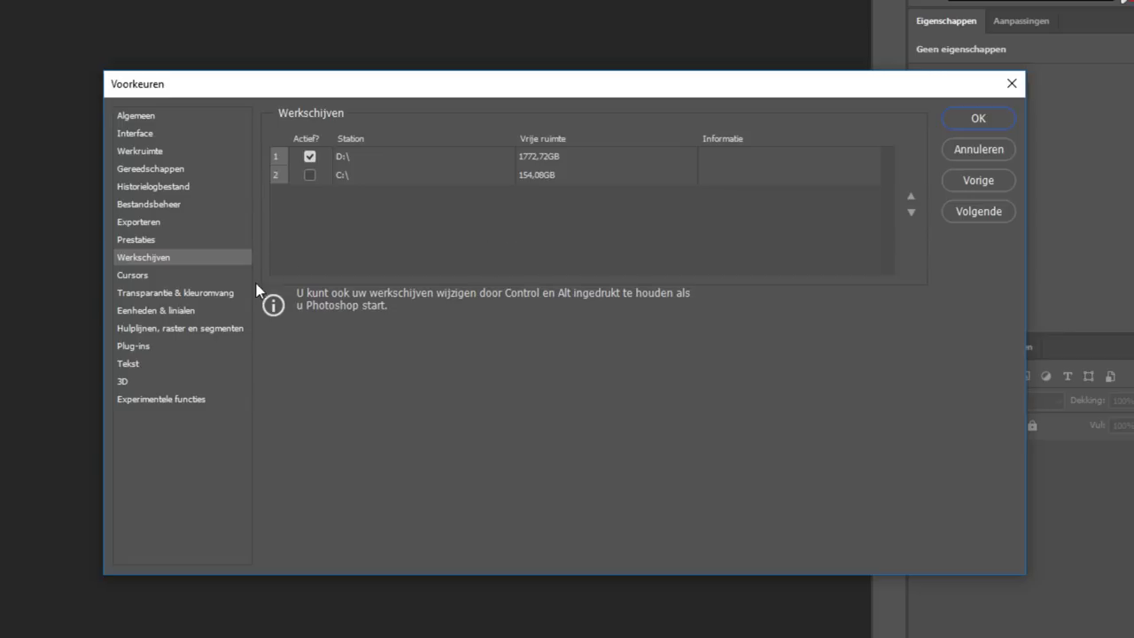
# - Review the Eenheden & linialen page, then confirm all preference changes with OK
pyautogui.click(164, 310)
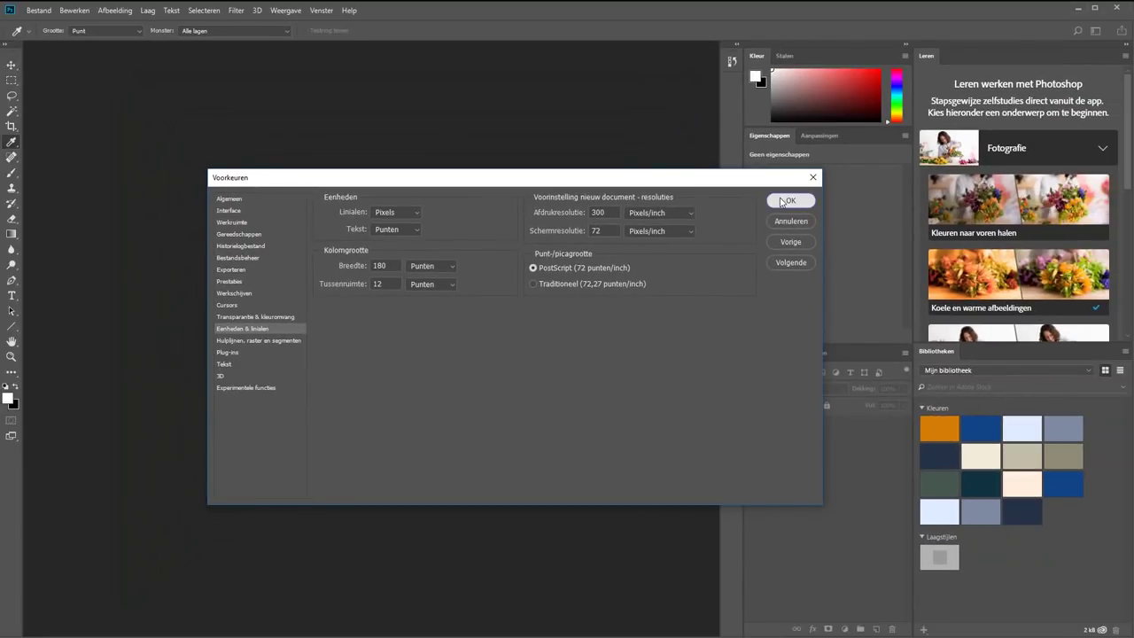
pyautogui.click(783, 201)
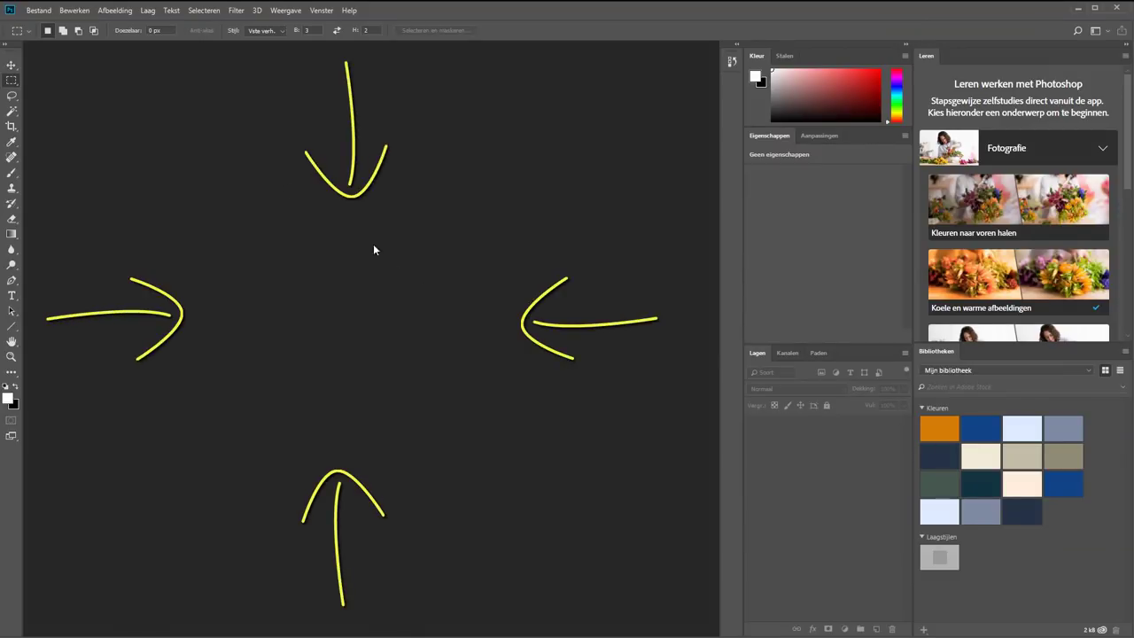
# - Open the recent file _MG_0098.psd from Bestand > Recente openen
pyautogui.click(38, 10)
pyautogui.moveTo(60, 79)
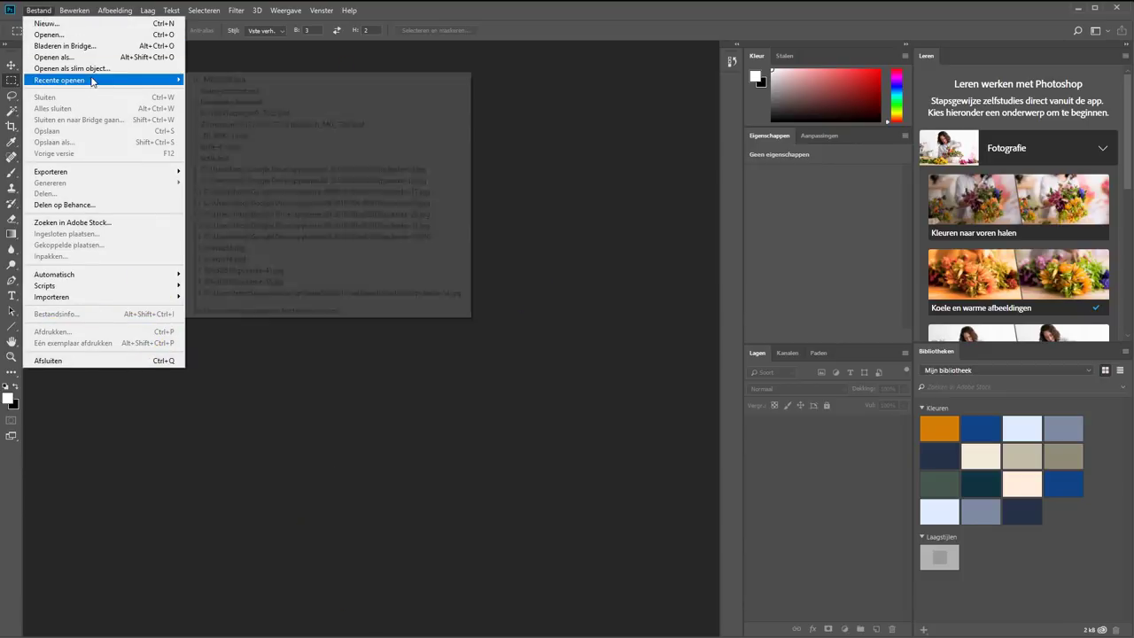
pyautogui.click(213, 80)
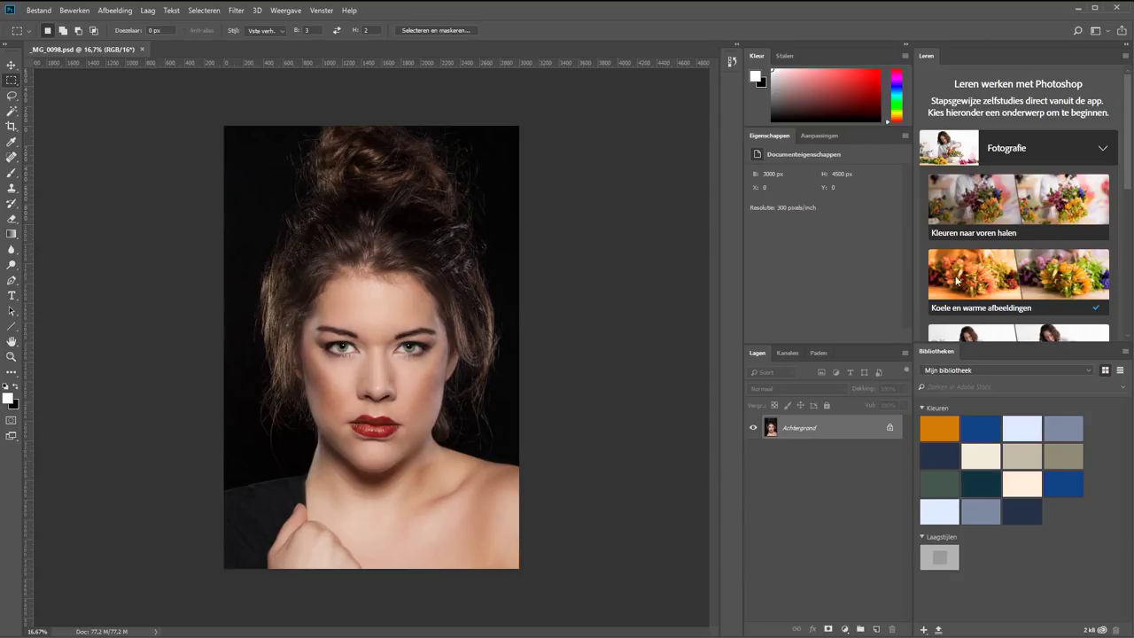
# - Close the Leren and Bibliotheken panel tabs from their right-click menus
pyautogui.rightClick(926, 56)
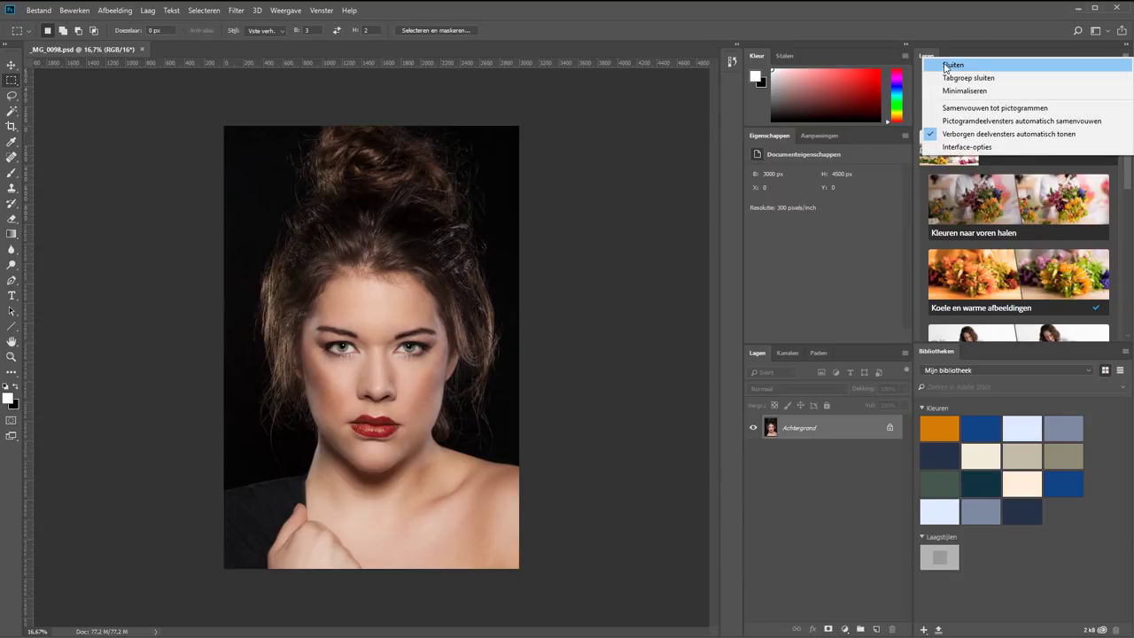
pyautogui.click(945, 66)
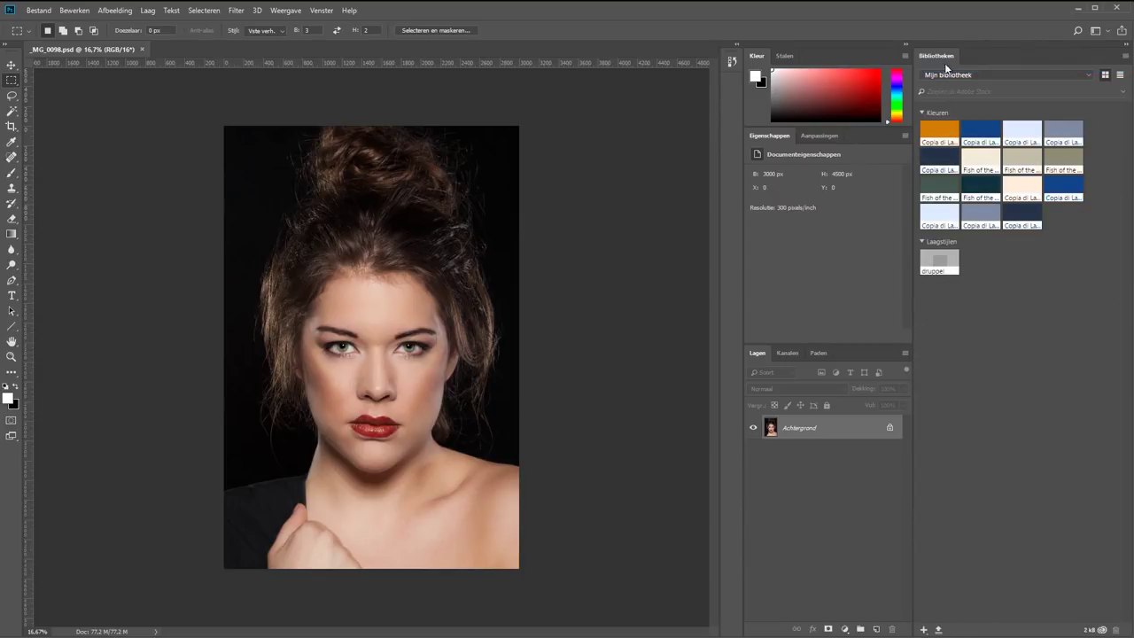
pyautogui.rightClick(944, 56)
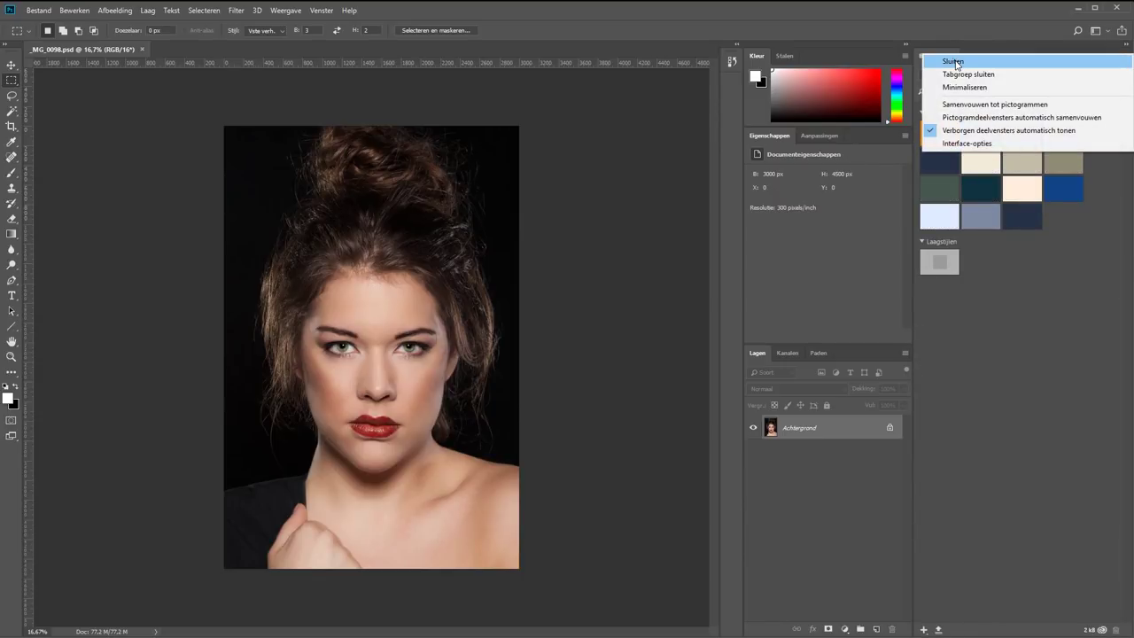
pyautogui.click(955, 62)
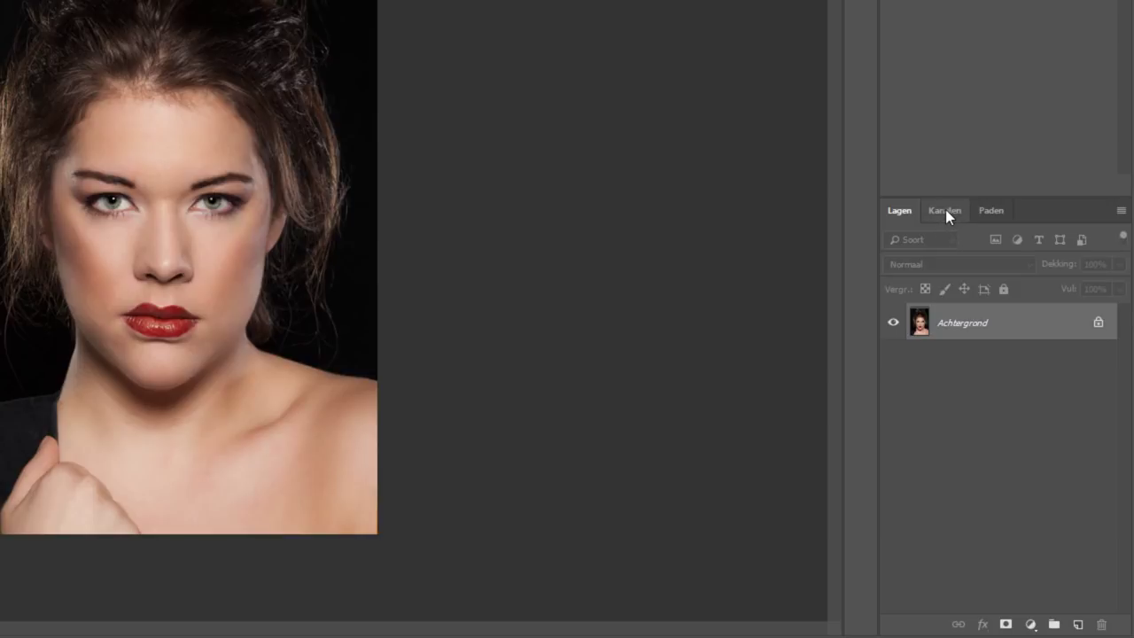
pyautogui.click(944, 211)
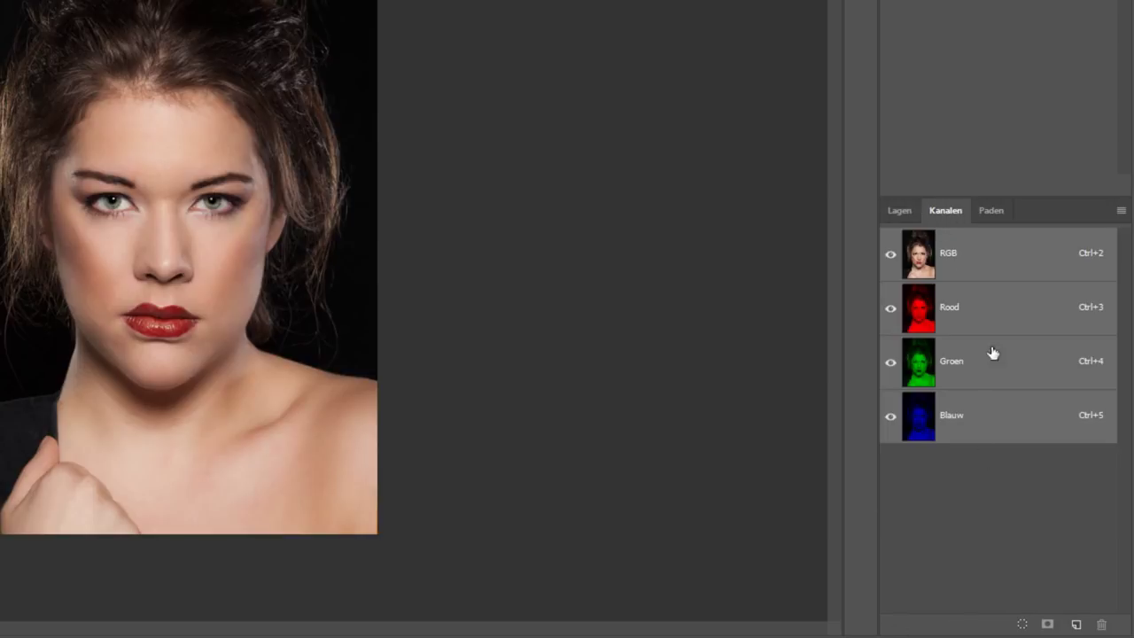
pyautogui.click(1005, 304)
pyautogui.click(996, 371)
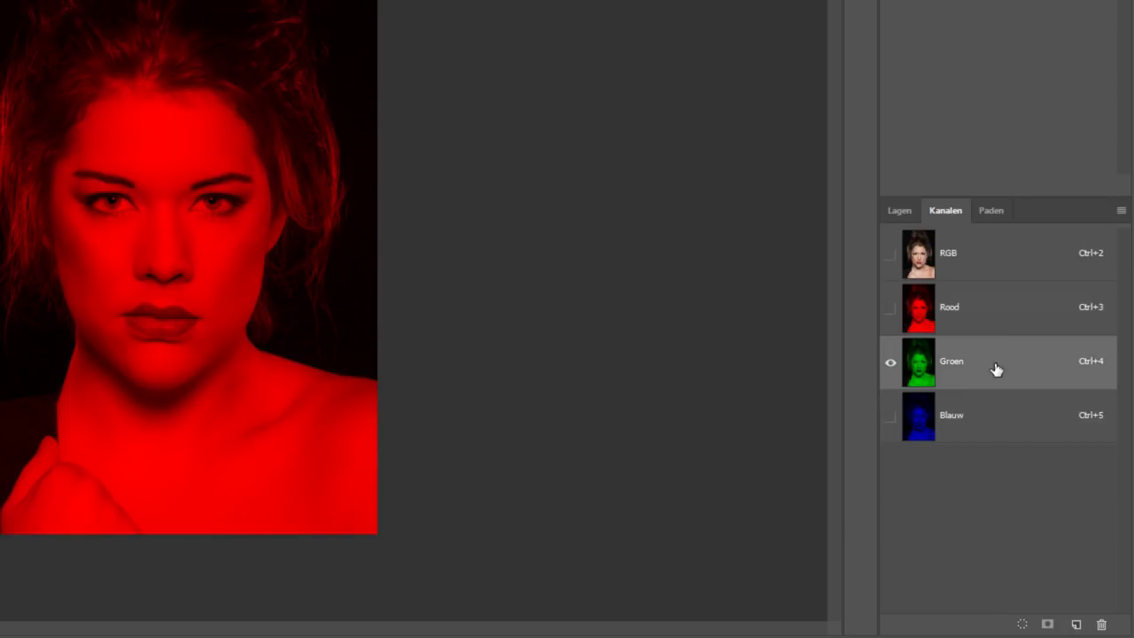
pyautogui.click(976, 428)
pyautogui.click(991, 256)
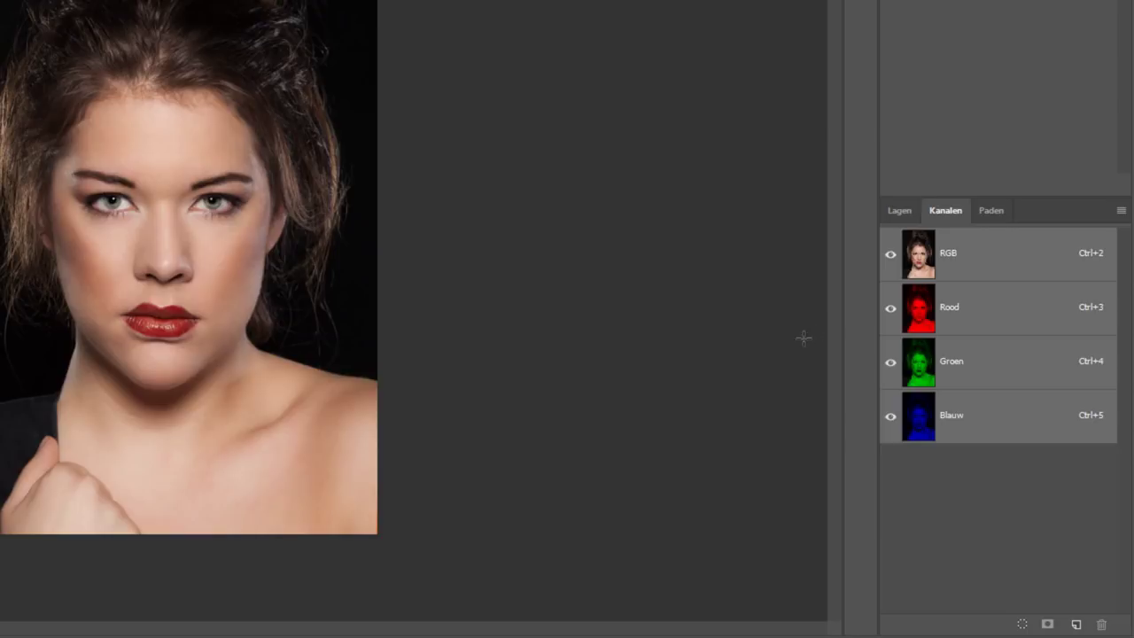
pyautogui.click(897, 211)
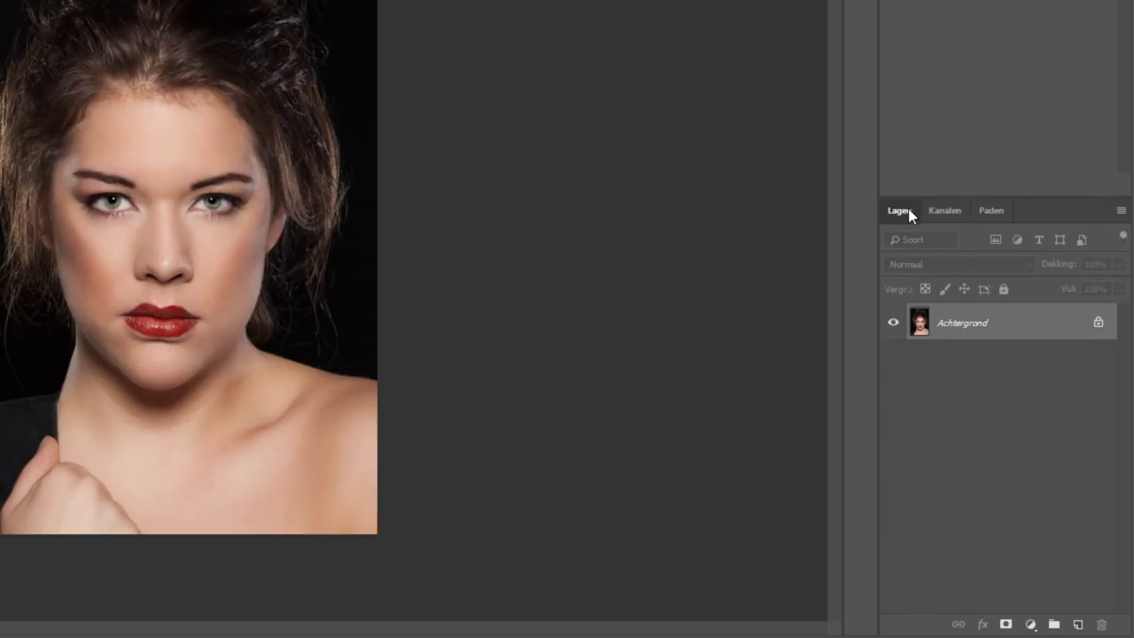
# - Float and resize the Lagen panel, then dock it into the Kanalen and Paden group
pyautogui.moveTo(935, 215); pyautogui.dragTo(1025, 221)
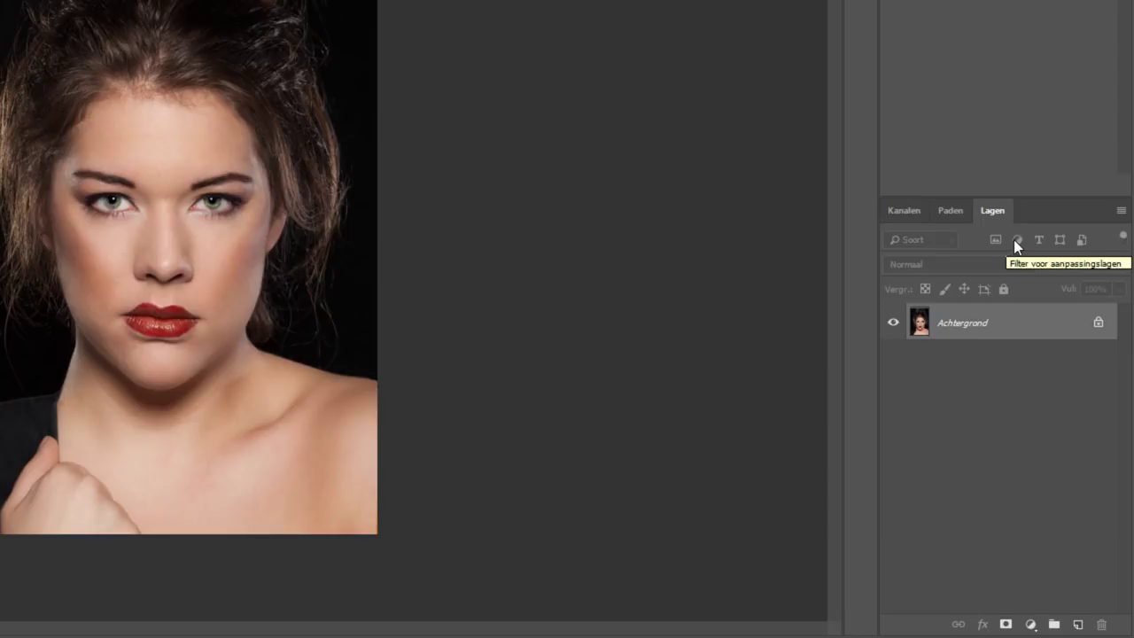
pyautogui.moveTo(985, 210); pyautogui.dragTo(287, 222)
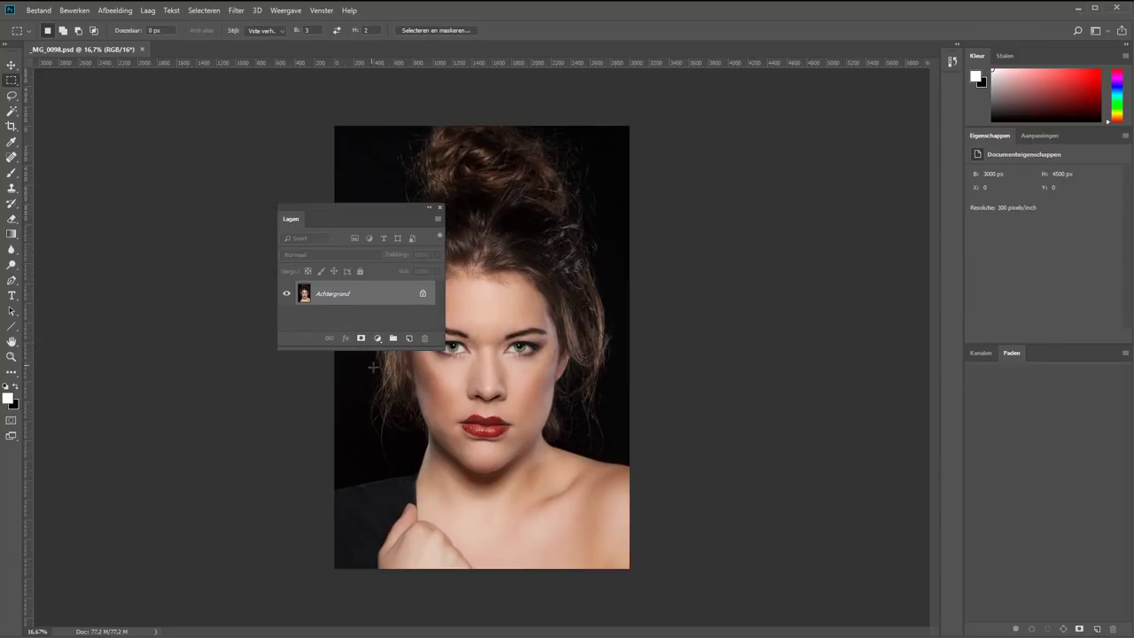
pyautogui.moveTo(363, 348); pyautogui.dragTo(363, 533)
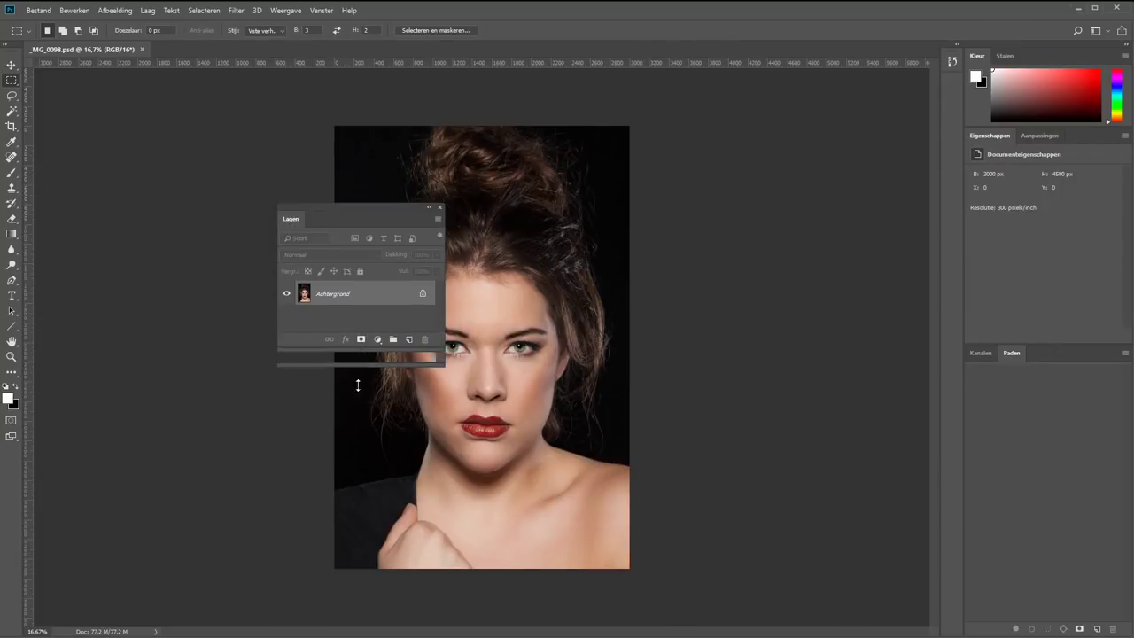
pyautogui.moveTo(355, 217); pyautogui.dragTo(148, 125)
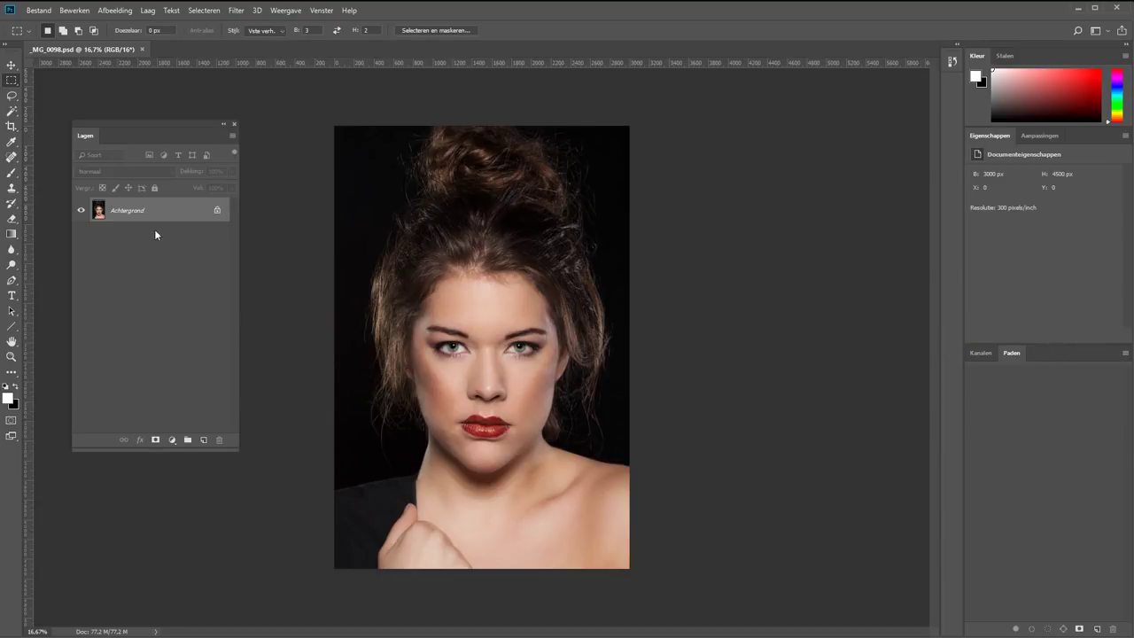
pyautogui.moveTo(106, 136)
pyautogui.mouseDown()
pyautogui.moveTo(1007, 154)
pyautogui.moveTo(1053, 139)
pyautogui.mouseUp()
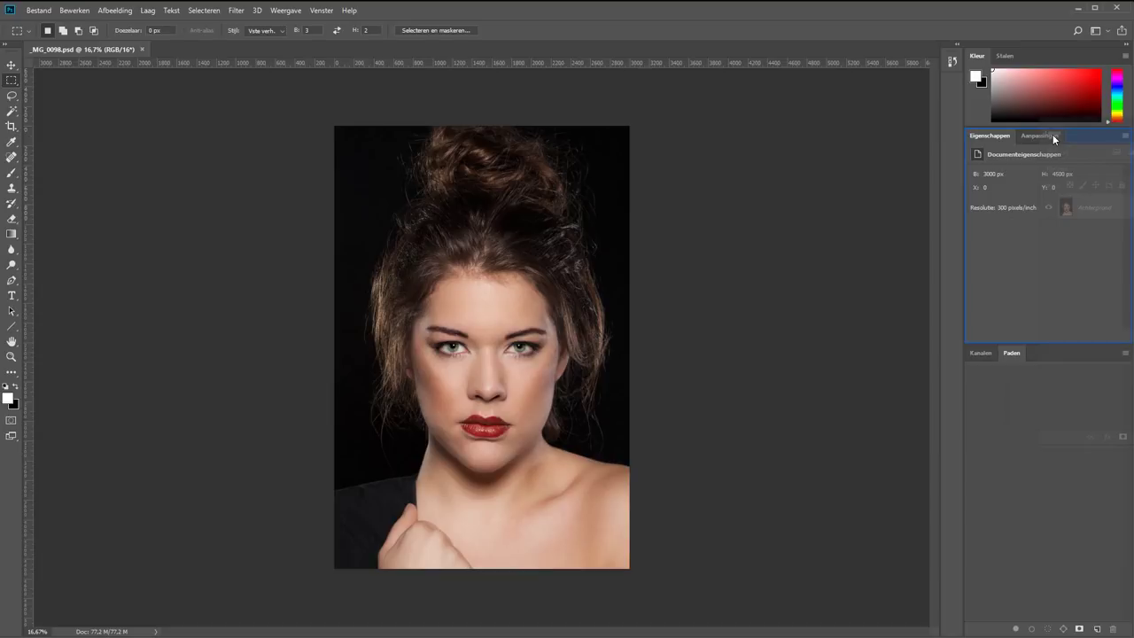
pyautogui.moveTo(1053, 139)
pyautogui.mouseDown()
pyautogui.moveTo(1047, 156)
pyautogui.moveTo(695, 175)
pyautogui.moveTo(834, 377)
pyautogui.moveTo(1030, 375)
pyautogui.moveTo(1051, 348)
pyautogui.mouseUp()
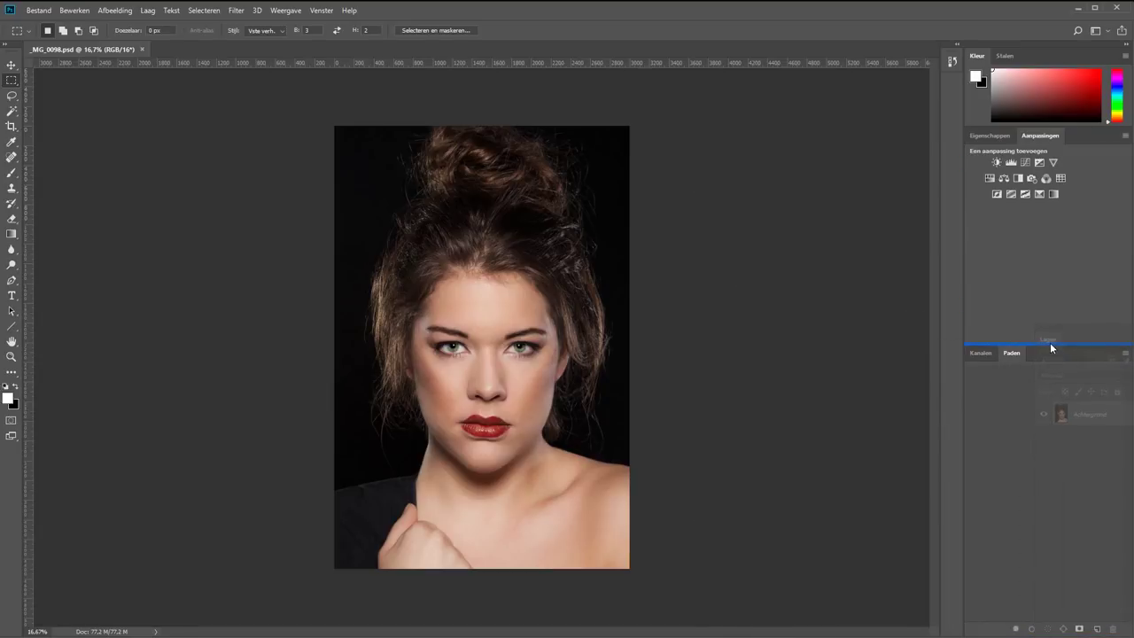
pyautogui.moveTo(1051, 347); pyautogui.dragTo(1052, 347)
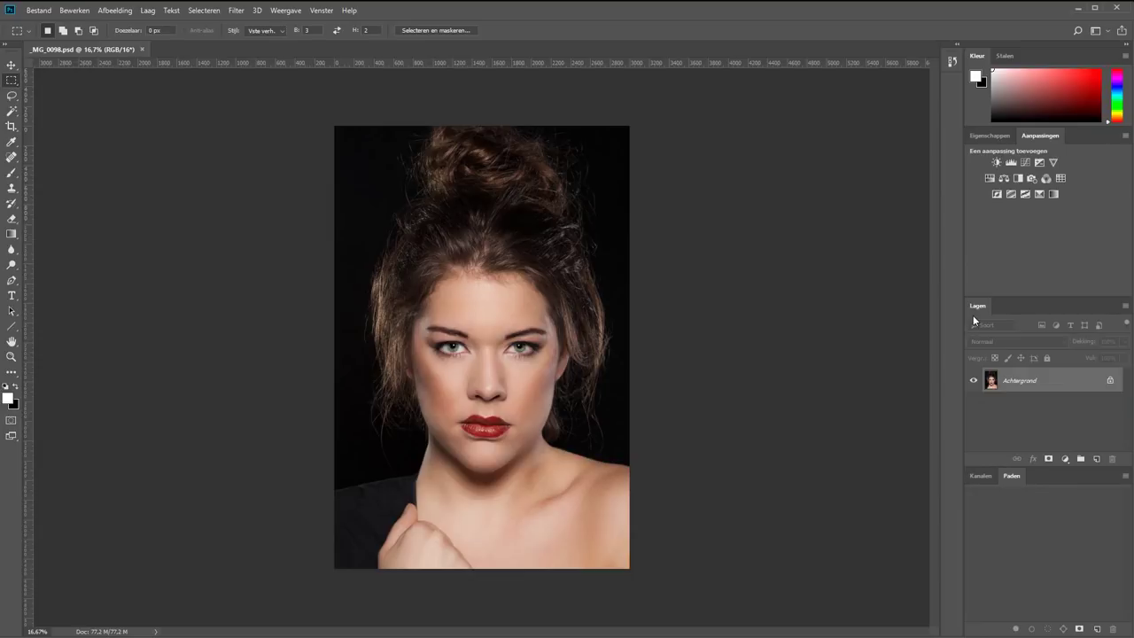
pyautogui.moveTo(977, 309); pyautogui.dragTo(1009, 479)
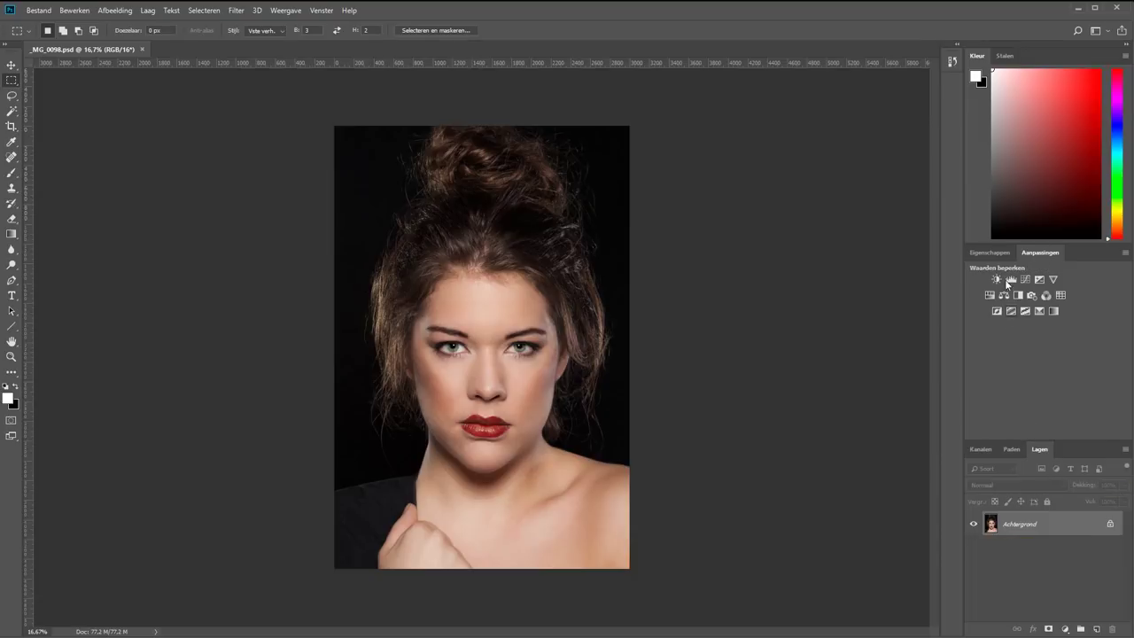
# - Add a Curven adjustment layer raising the midtones, with black-point input at 15
pyautogui.click(991, 254)
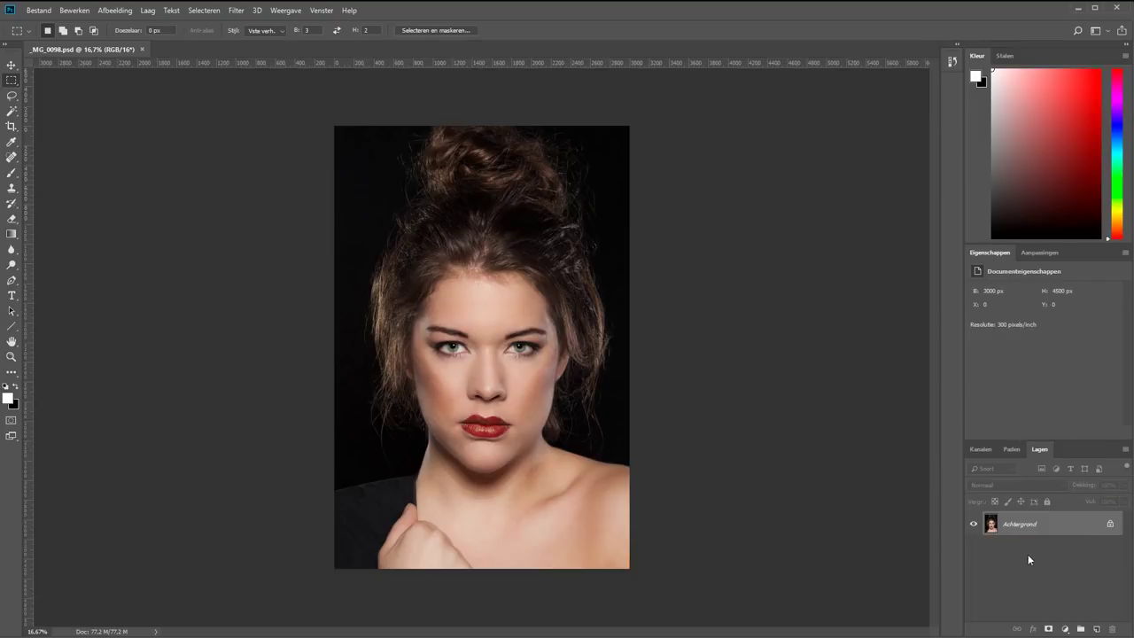
pyautogui.click(1067, 631)
pyautogui.click(1060, 480)
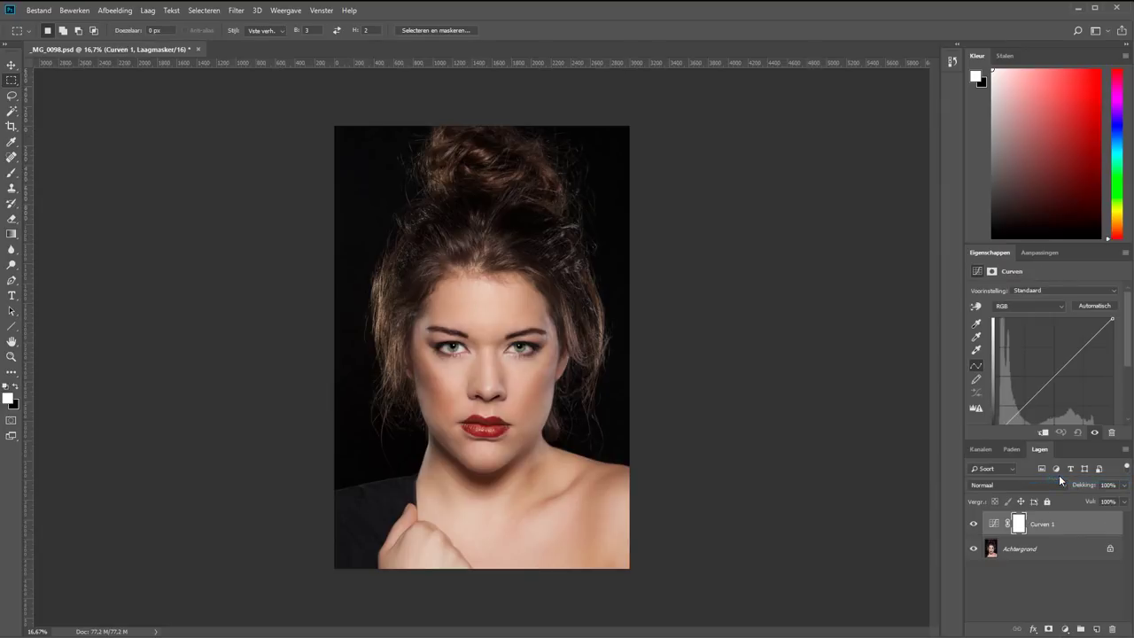
pyautogui.moveTo(1046, 381); pyautogui.dragTo(1047, 369)
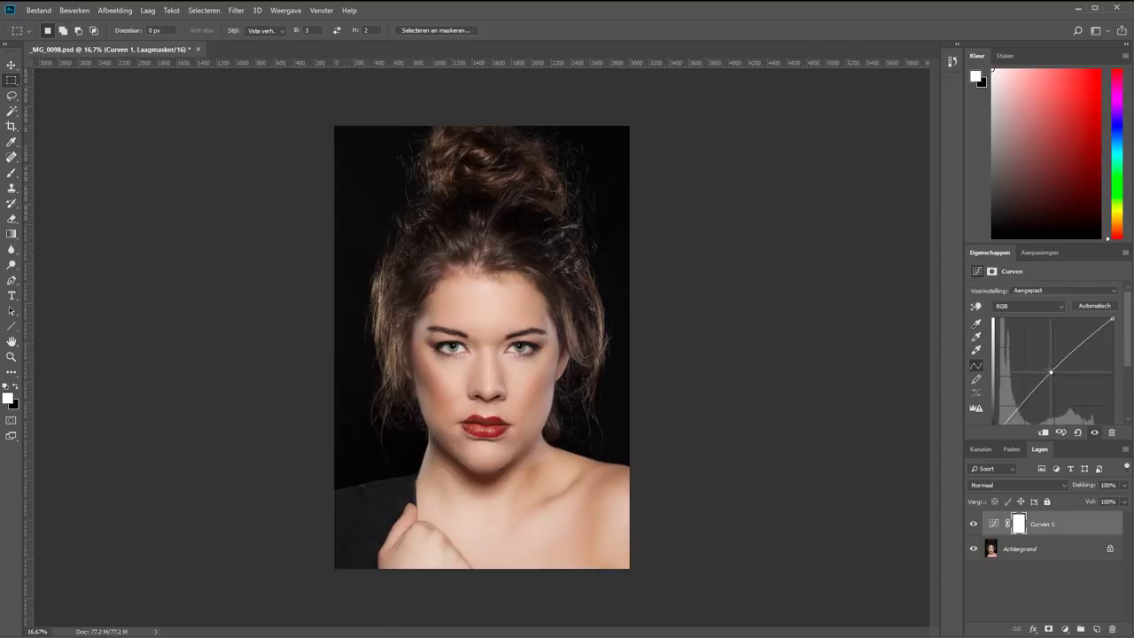
pyautogui.moveTo(1036, 441); pyautogui.dragTo(1020, 498)
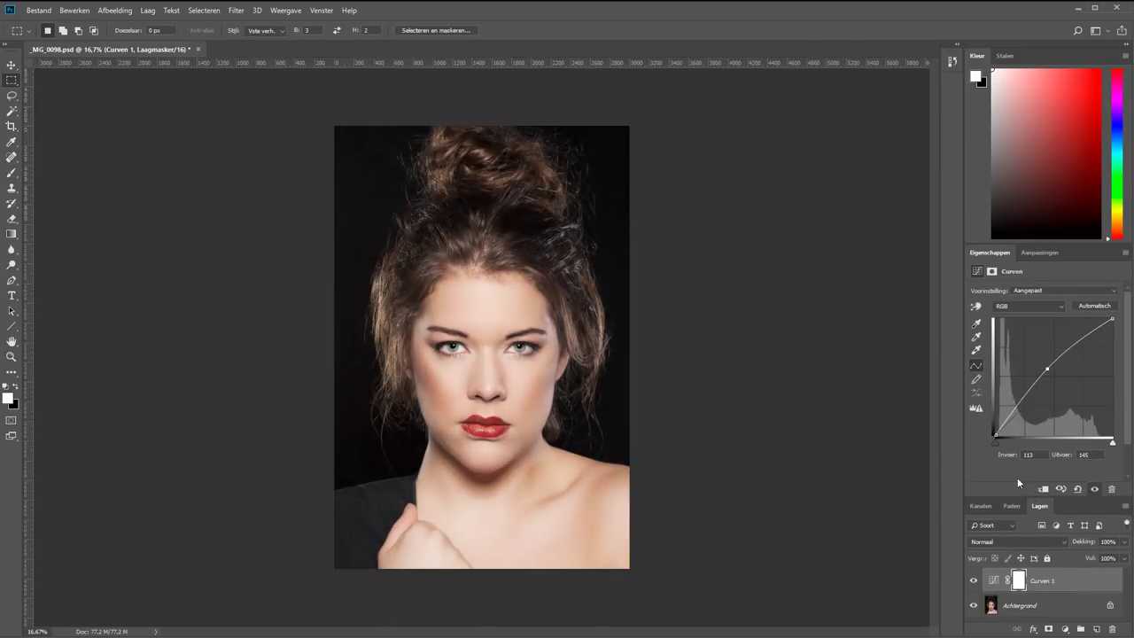
pyautogui.moveTo(997, 444); pyautogui.dragTo(1001, 443)
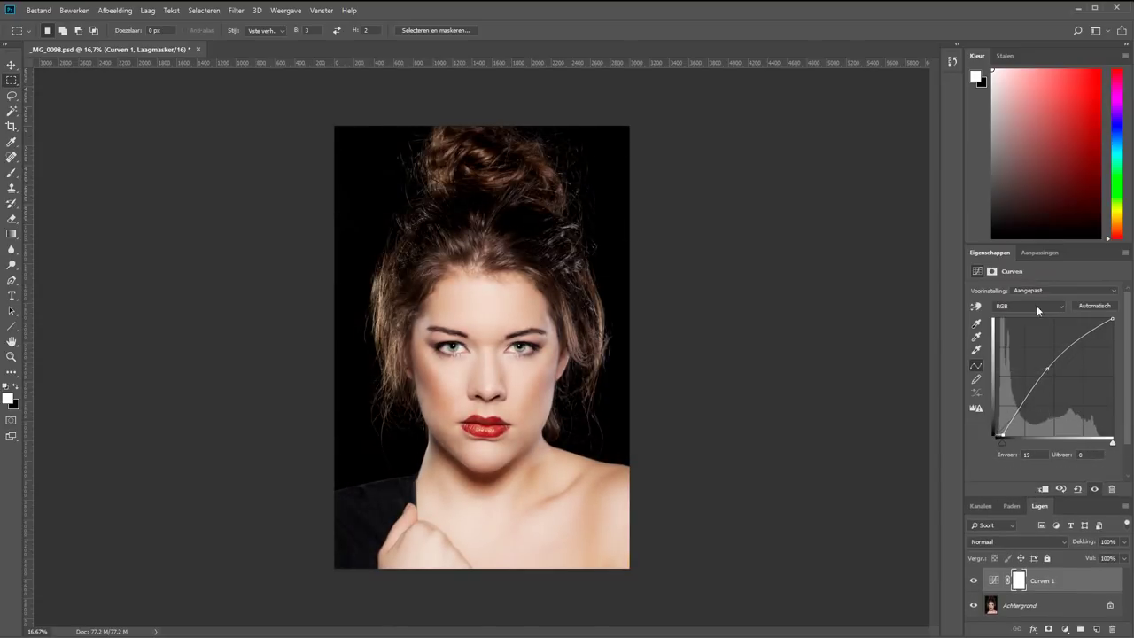
pyautogui.click(1038, 254)
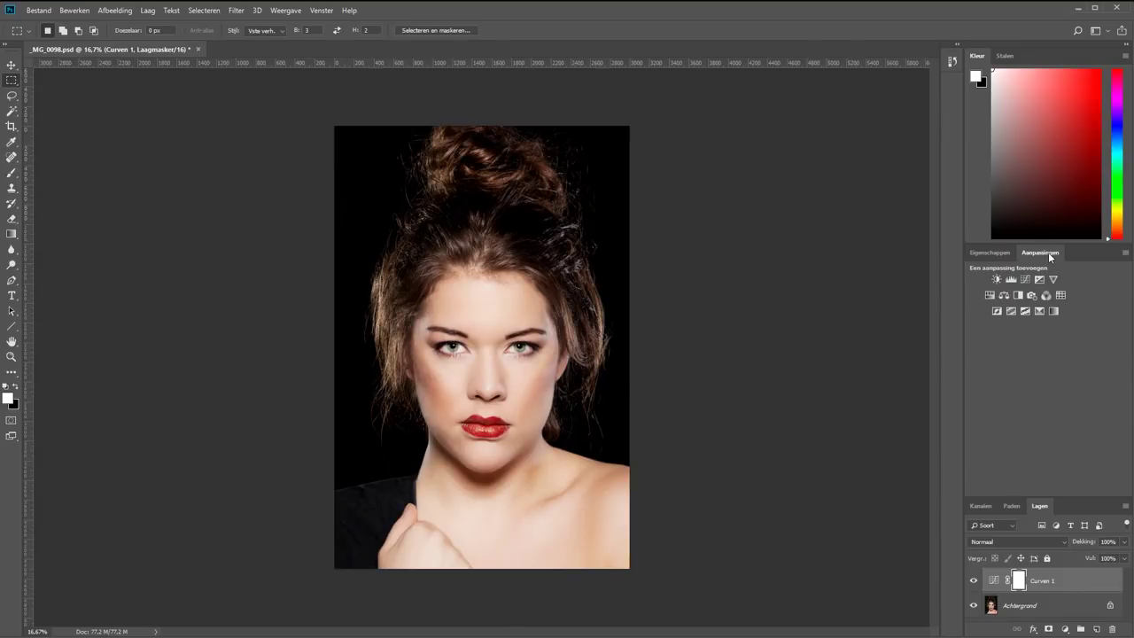
# - Close the Aanpassingen, Kleur and Stalen panels from their tab menus with Sluiten
pyautogui.rightClick(1049, 256)
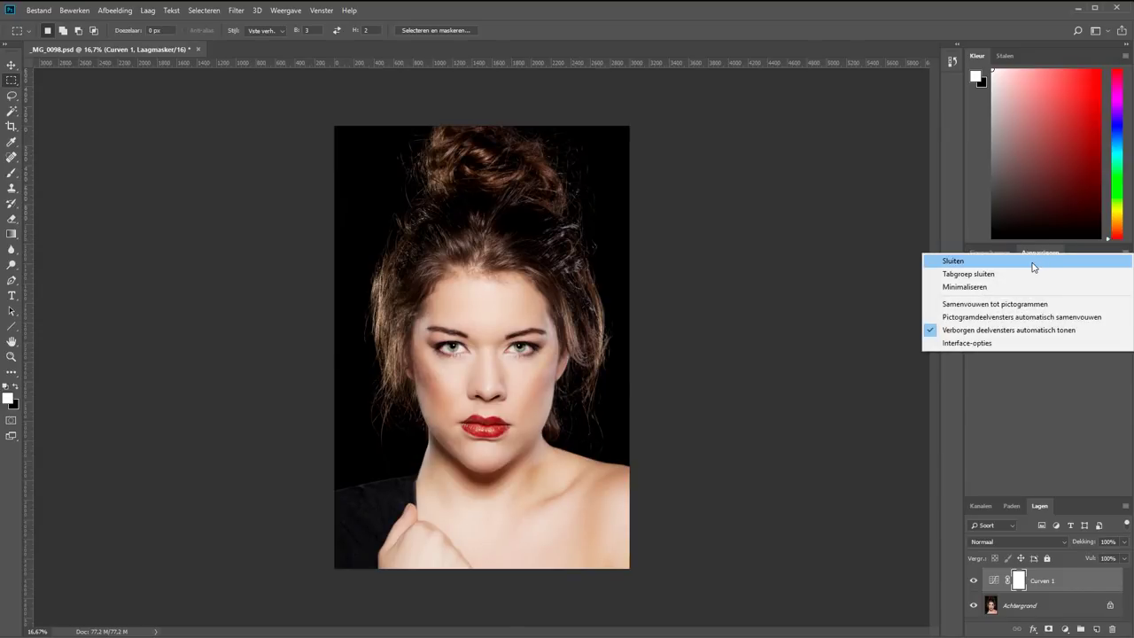
pyautogui.click(1032, 263)
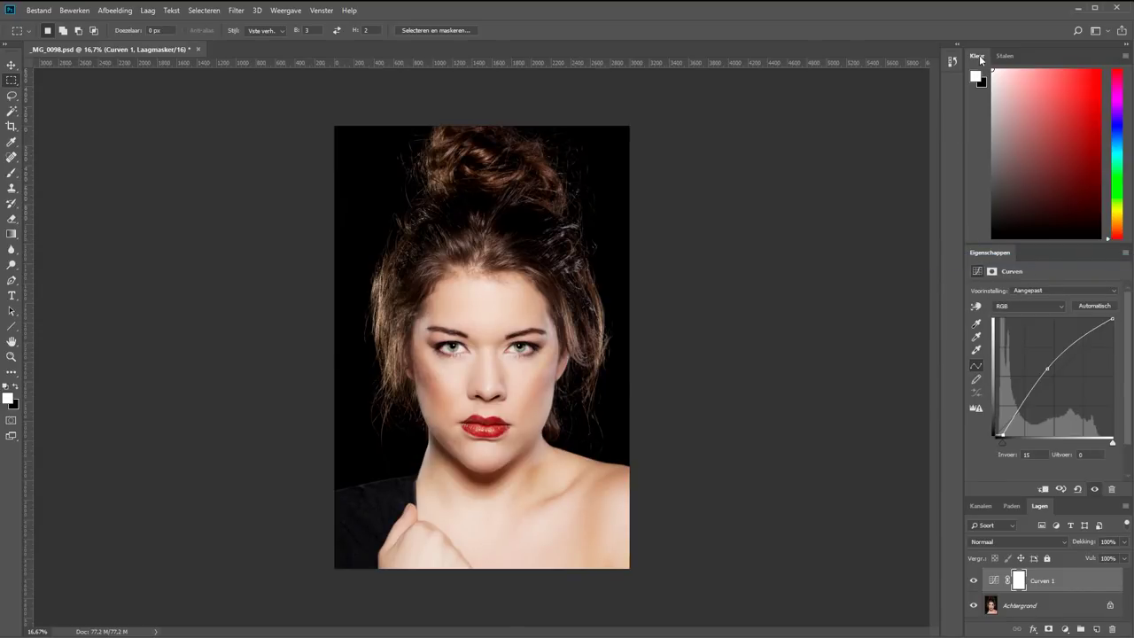
pyautogui.rightClick(978, 56)
pyautogui.click(979, 57)
pyautogui.rightClick(981, 58)
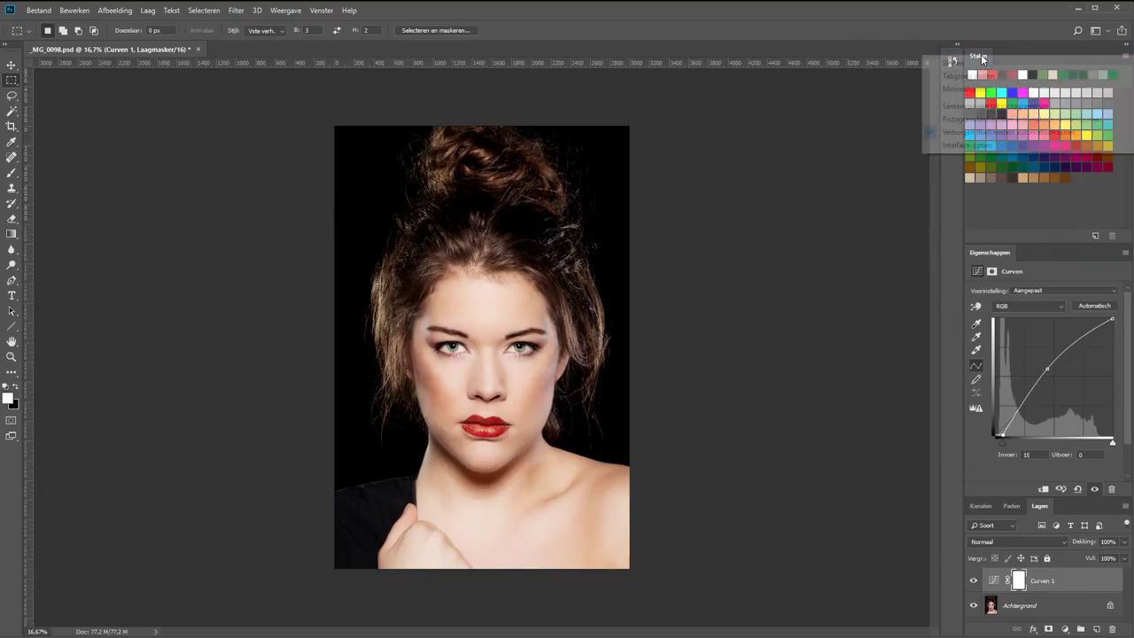
pyautogui.click(979, 63)
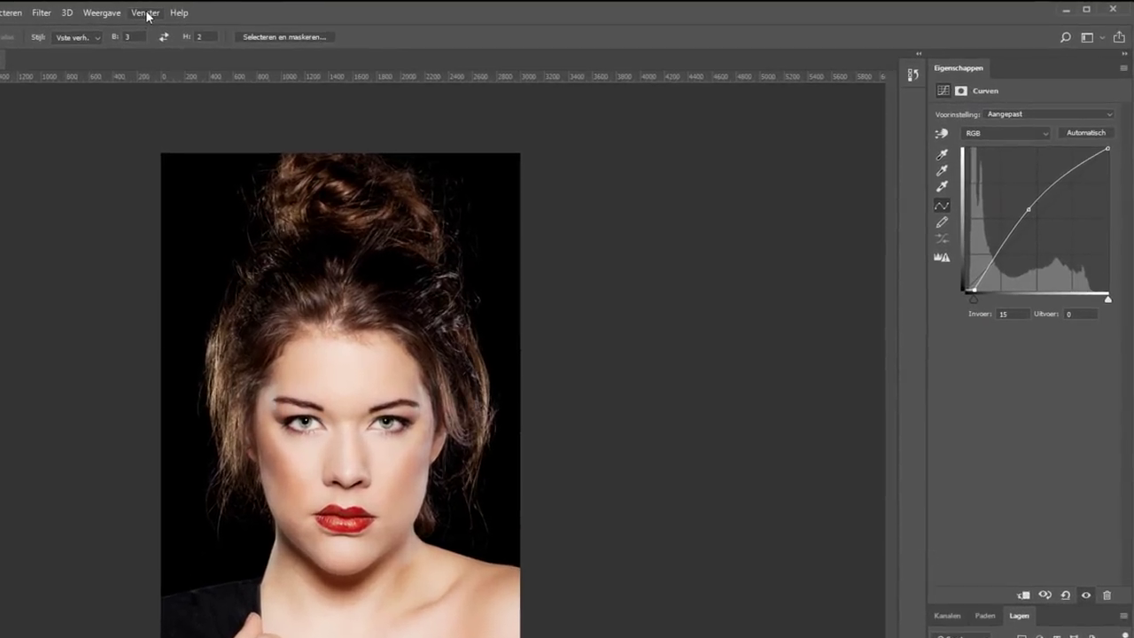
# - Open the Histogram panel from Venster and switch to the Navigator tab
pyautogui.click(146, 13)
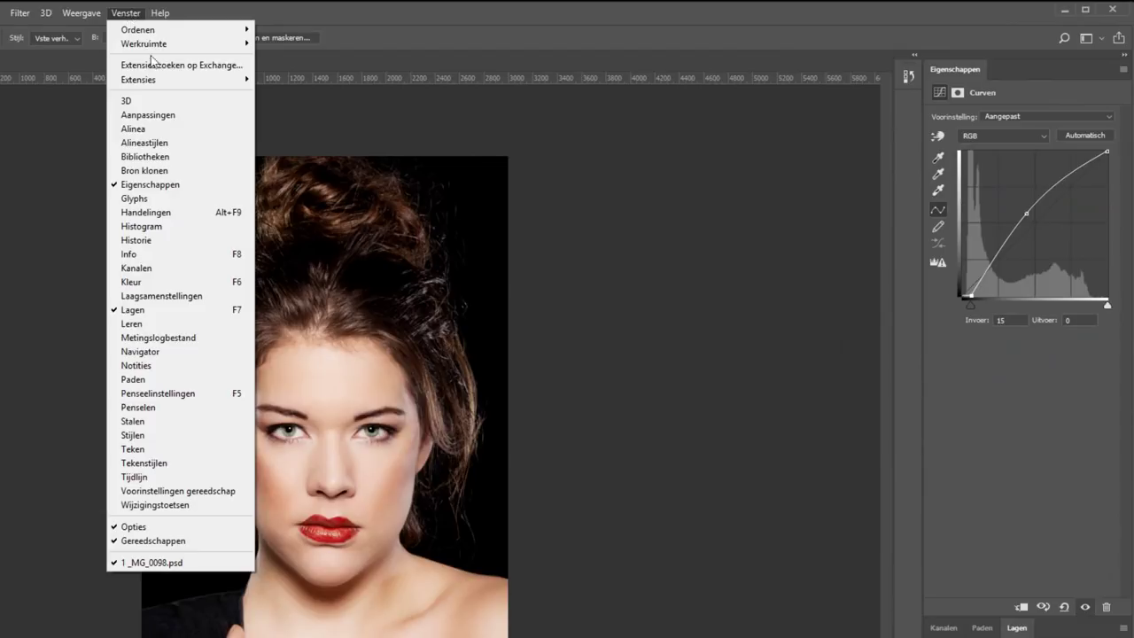
pyautogui.click(184, 232)
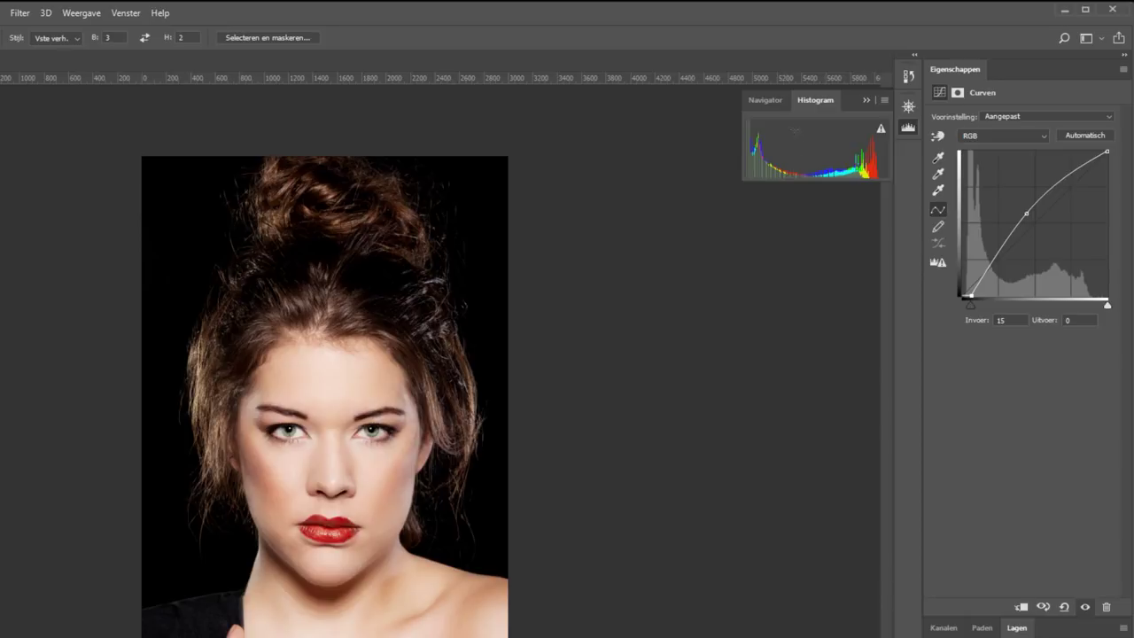
pyautogui.click(772, 99)
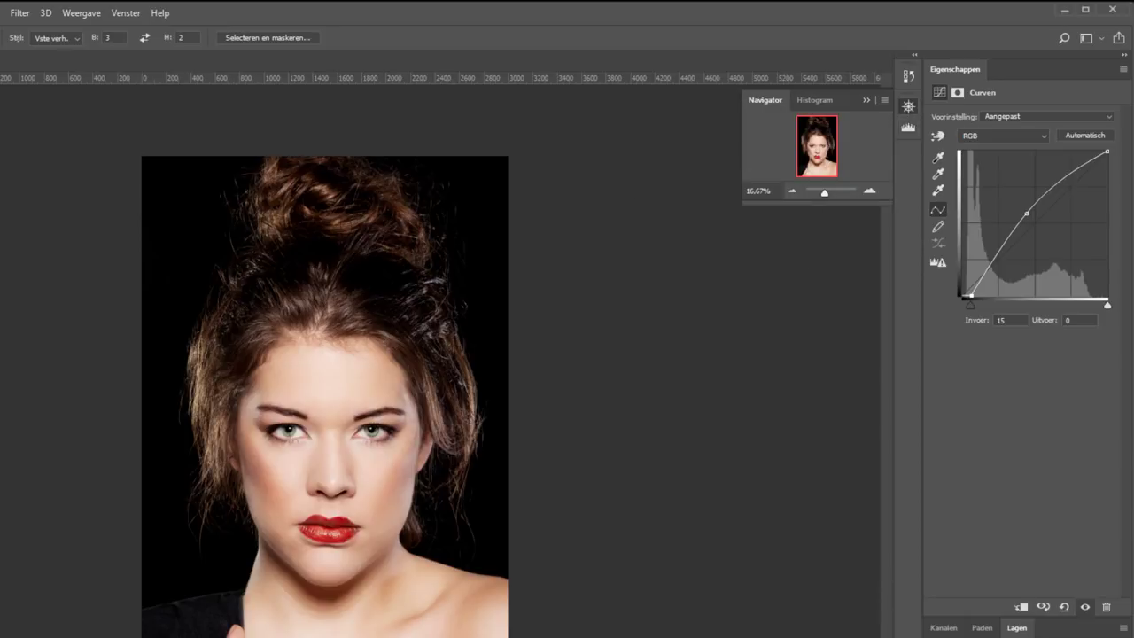
# - Zoom in on the eyes, then dock the Histogram tab above the Curves properties
pyautogui.press('z')
pyautogui.moveTo(202, 363); pyautogui.dragTo(363, 500)
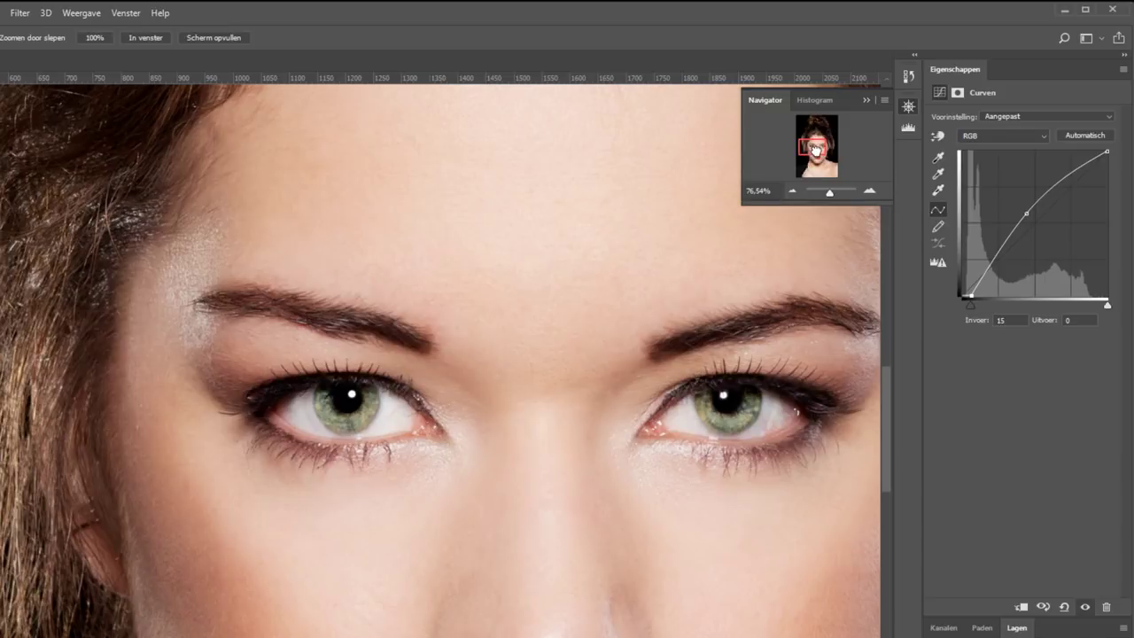
pyautogui.moveTo(814, 152)
pyautogui.mouseDown()
pyautogui.moveTo(821, 134)
pyautogui.moveTo(822, 148)
pyautogui.mouseUp()
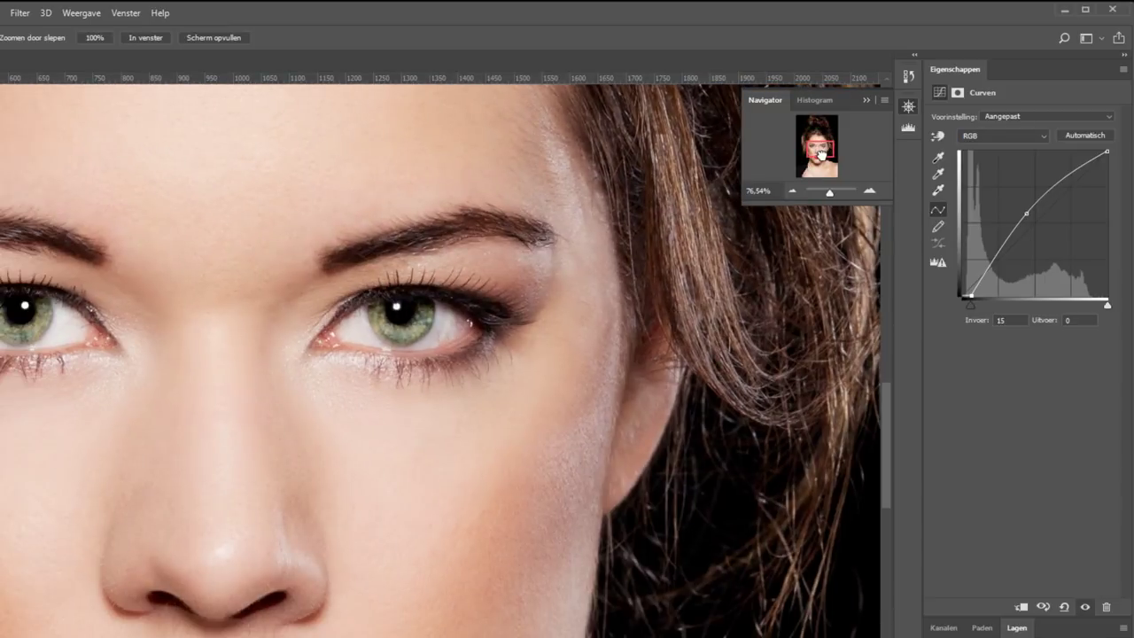
pyautogui.click(815, 99)
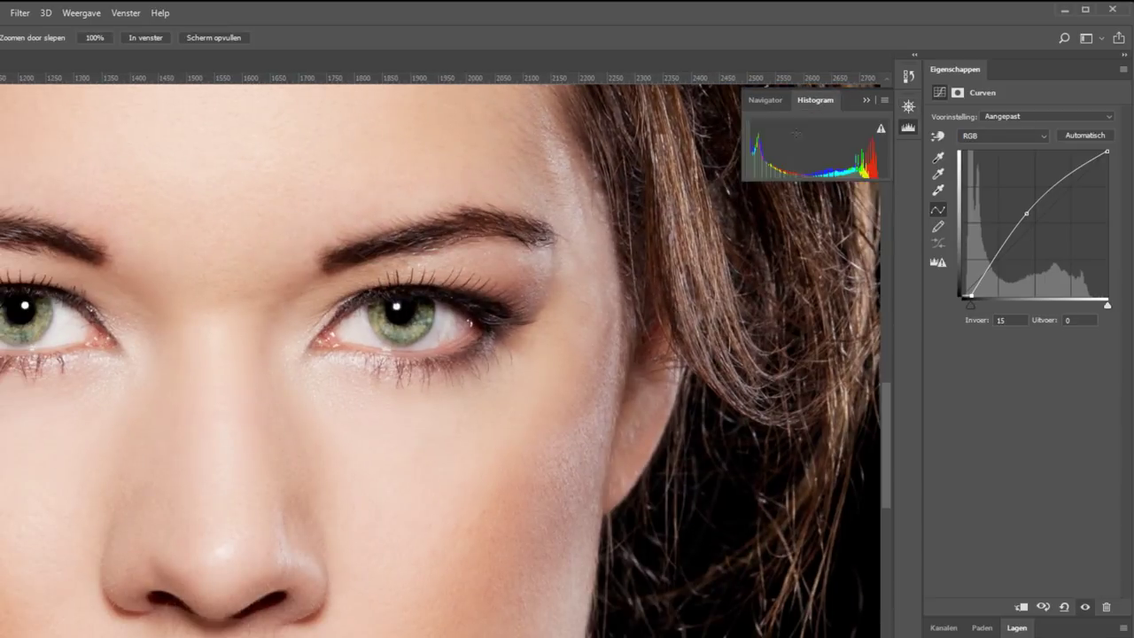
pyautogui.moveTo(834, 107)
pyautogui.mouseDown()
pyautogui.moveTo(972, 69)
pyautogui.moveTo(966, 57)
pyautogui.mouseUp()
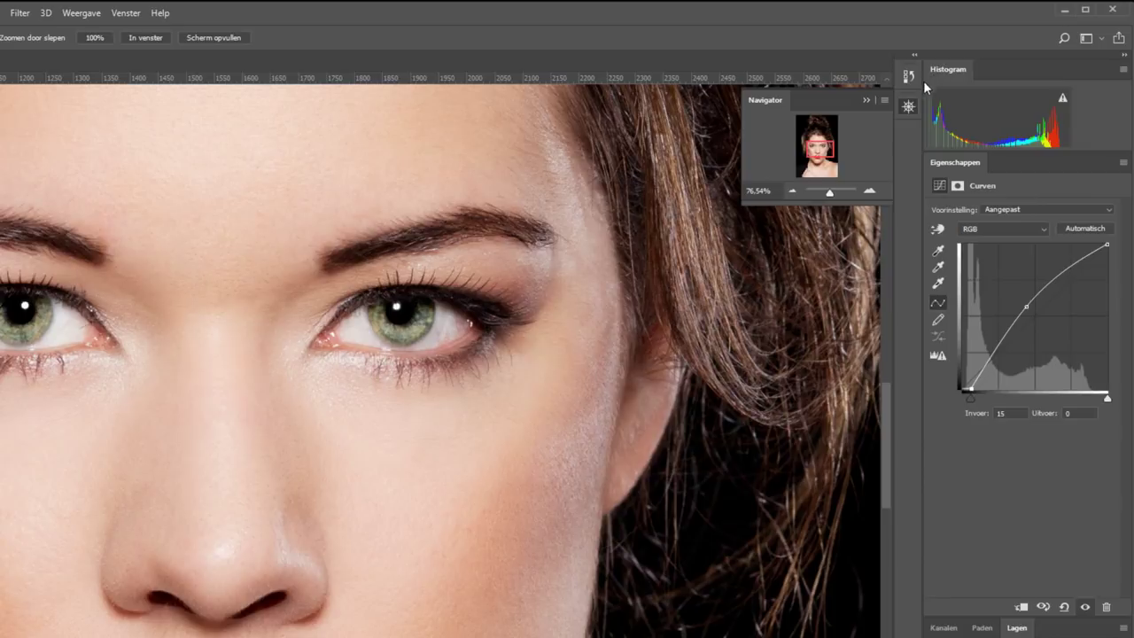
# - Close the Navigator panel and fit the whole portrait in the window
pyautogui.rightClick(773, 102)
pyautogui.click(779, 116)
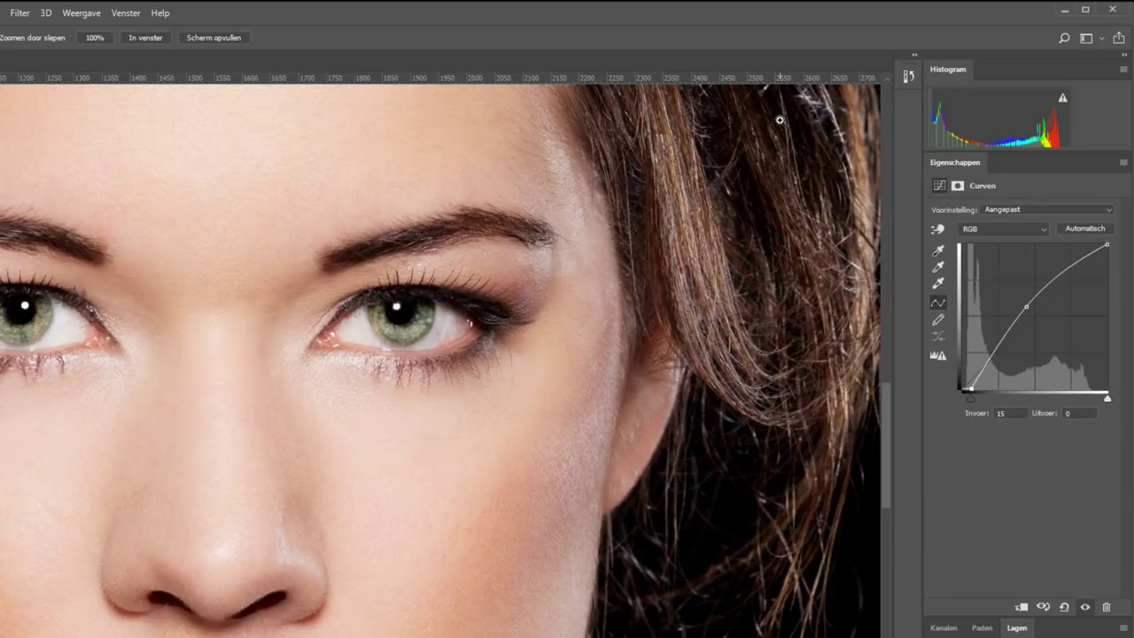
pyautogui.click(141, 40)
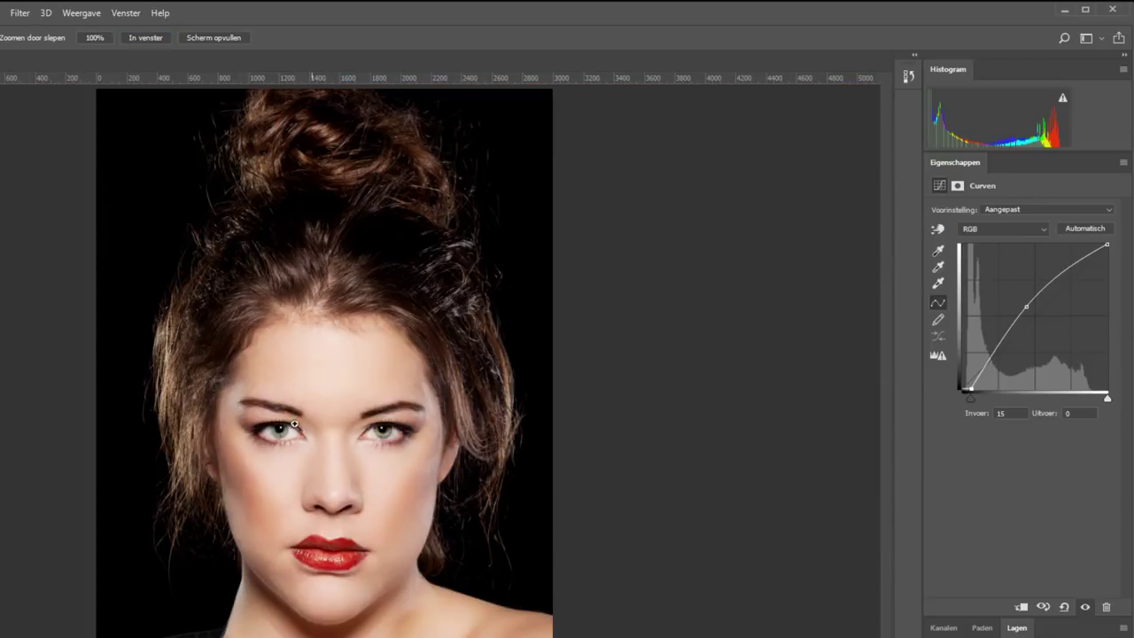
# - Zoom around the eyes and face, then drag the divider up to enlarge Lagen
pyautogui.hotkey('ctrl', '+')
pyautogui.hotkey('ctrl', '+')
pyautogui.hotkey('ctrl', '+')
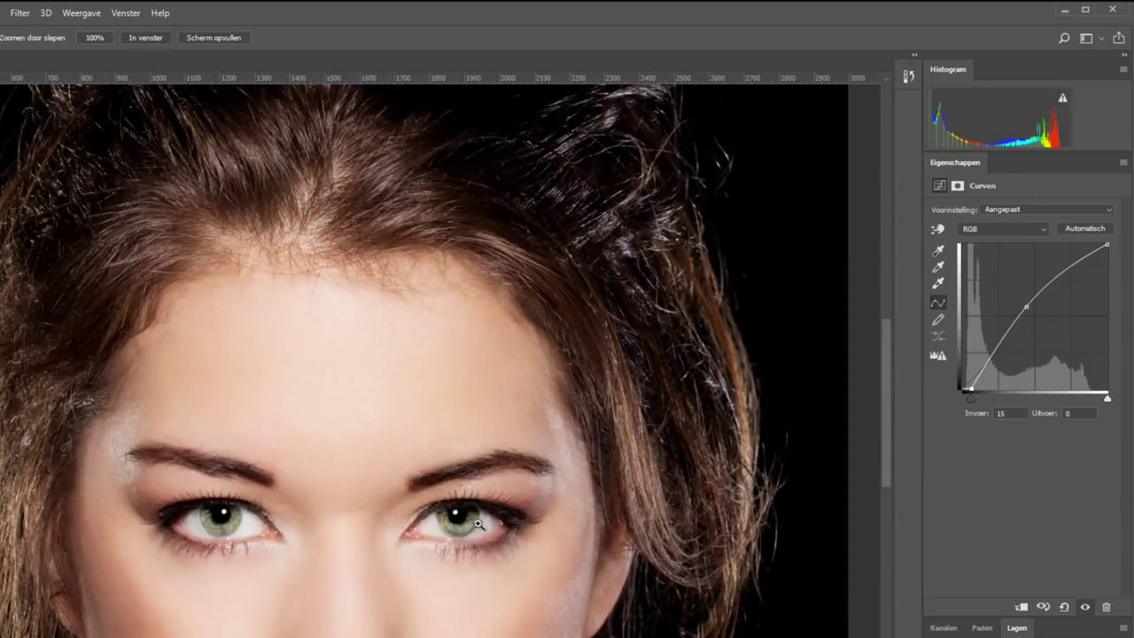
pyautogui.press('h')
pyautogui.moveTo(407, 463)
pyautogui.mouseDown()
pyautogui.moveTo(344, 611)
pyautogui.moveTo(351, 505)
pyautogui.mouseUp()
pyautogui.press('h')
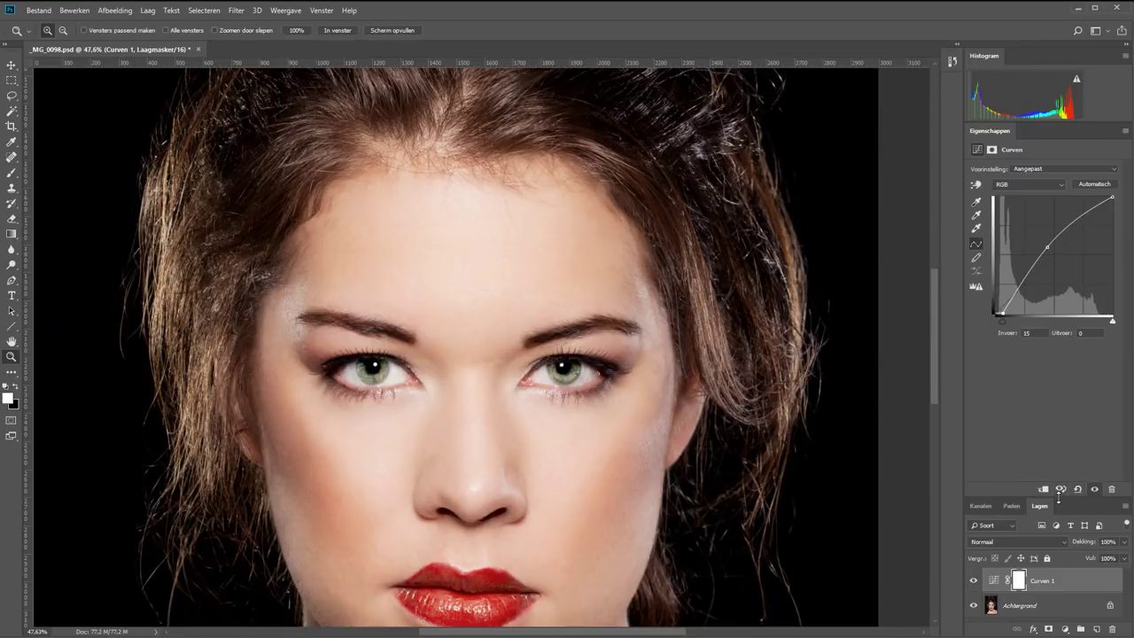
pyautogui.moveTo(1058, 499); pyautogui.dragTo(1062, 364)
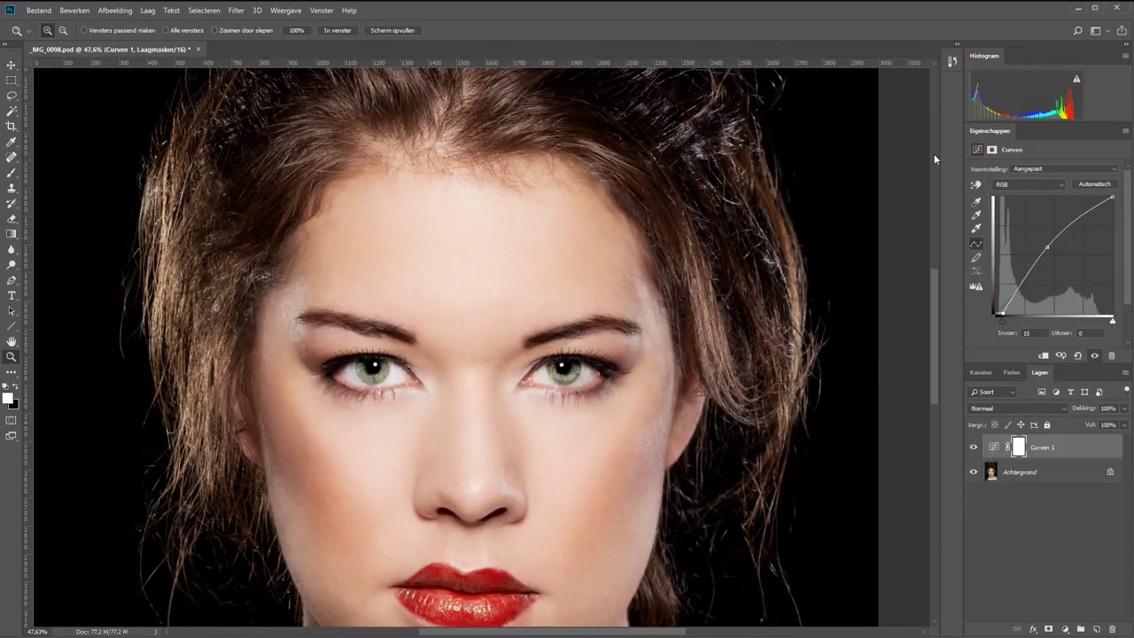
# - Revert to the Openen state and original snapshot in Historie, removing Curven 1, then collapse Historie
pyautogui.click(952, 61)
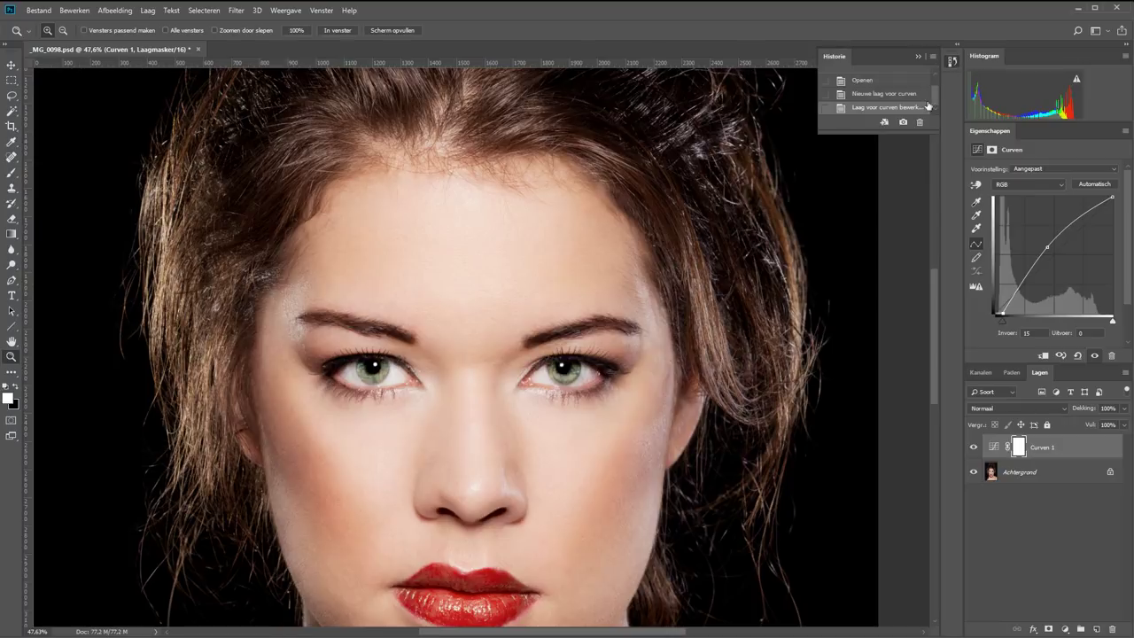
pyautogui.moveTo(913, 132); pyautogui.dragTo(901, 328)
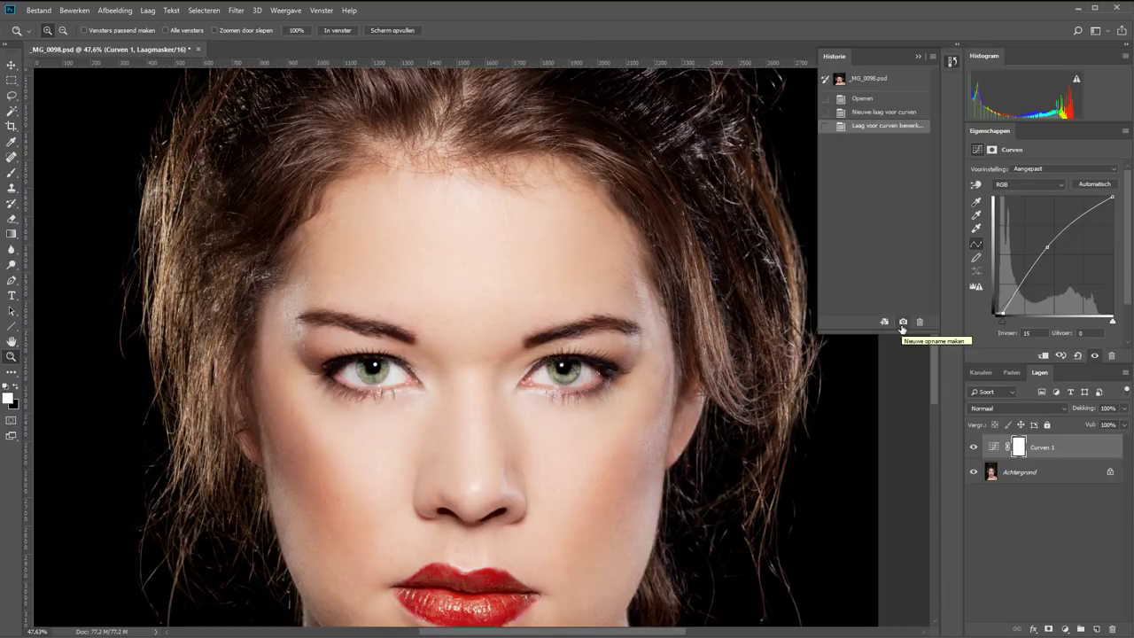
pyautogui.click(861, 99)
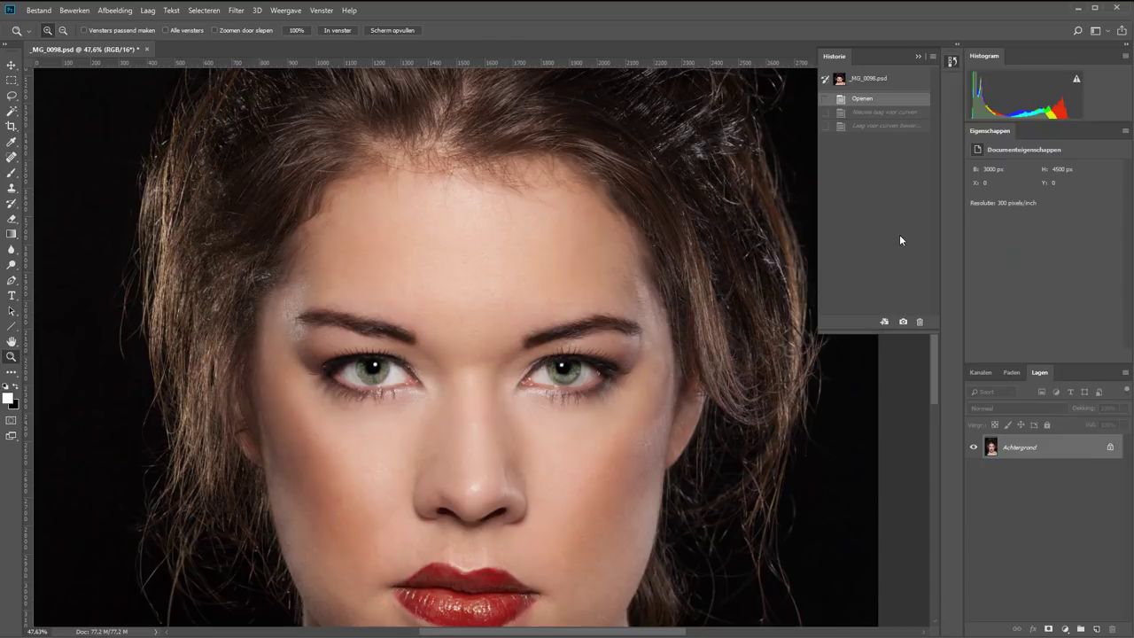
pyautogui.click(882, 81)
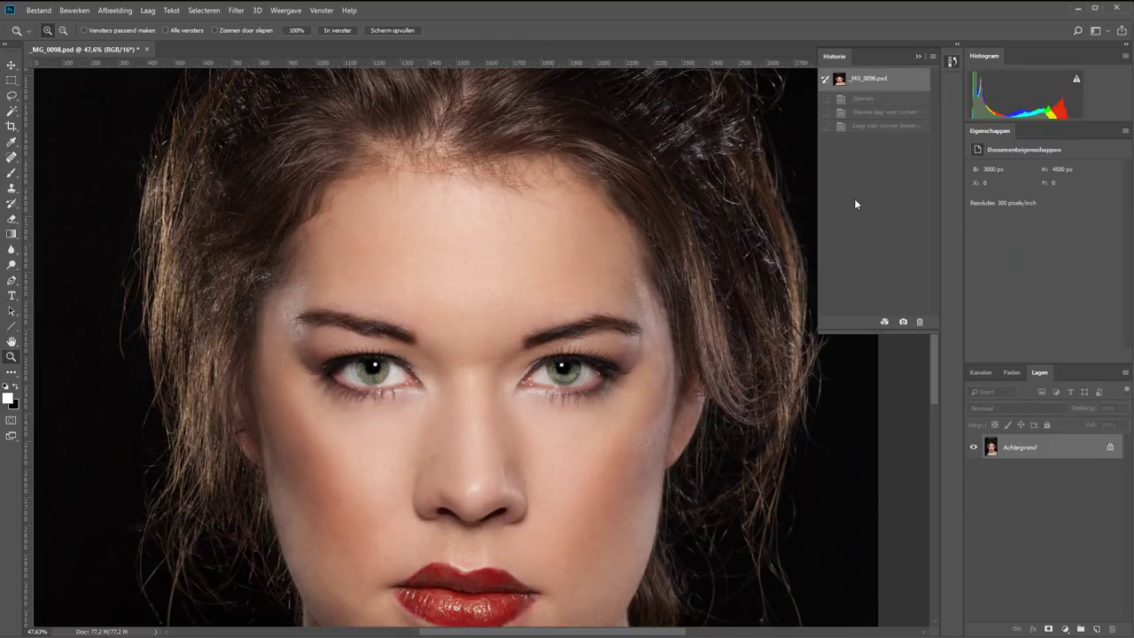
pyautogui.click(953, 63)
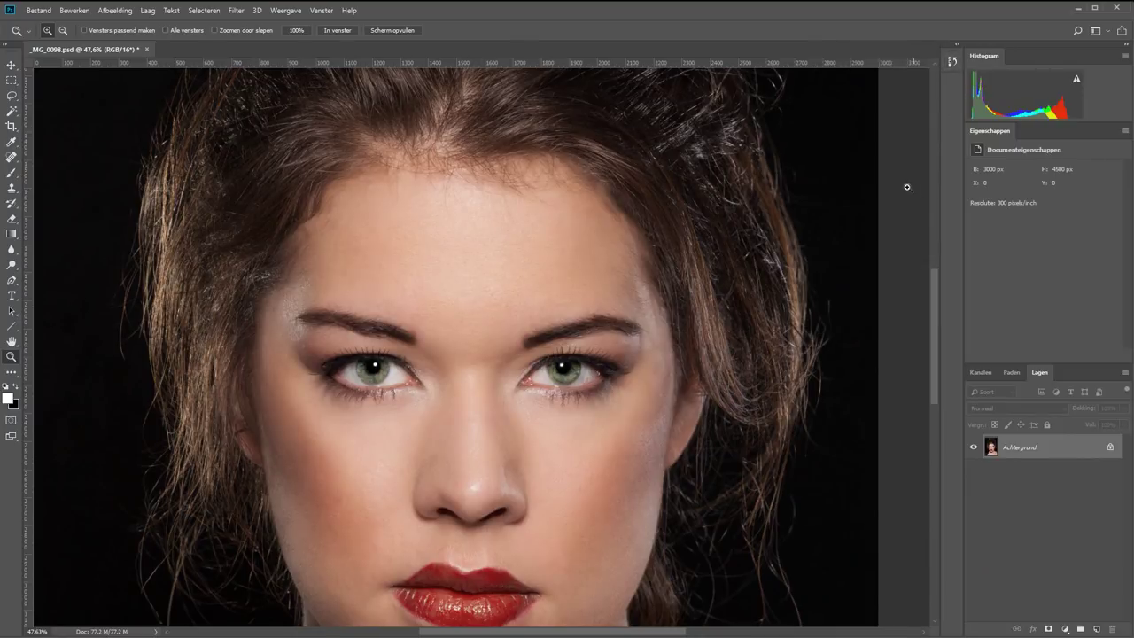
# - Open the Handelingen (Actions) panel and detach it into a floating panel
pyautogui.click(320, 10)
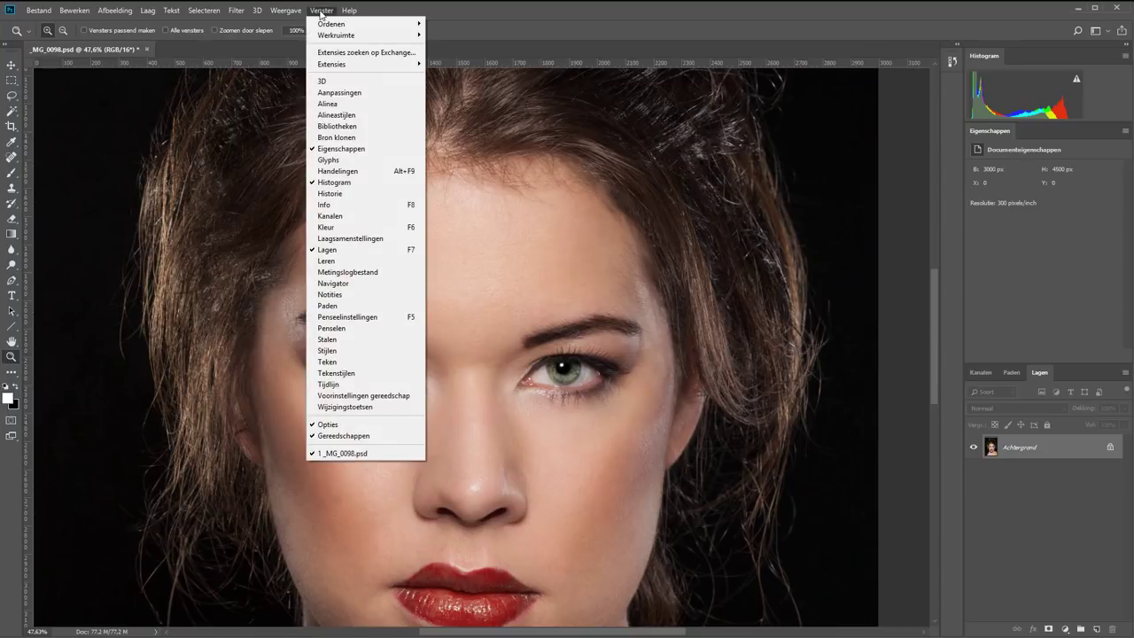
pyautogui.click(338, 171)
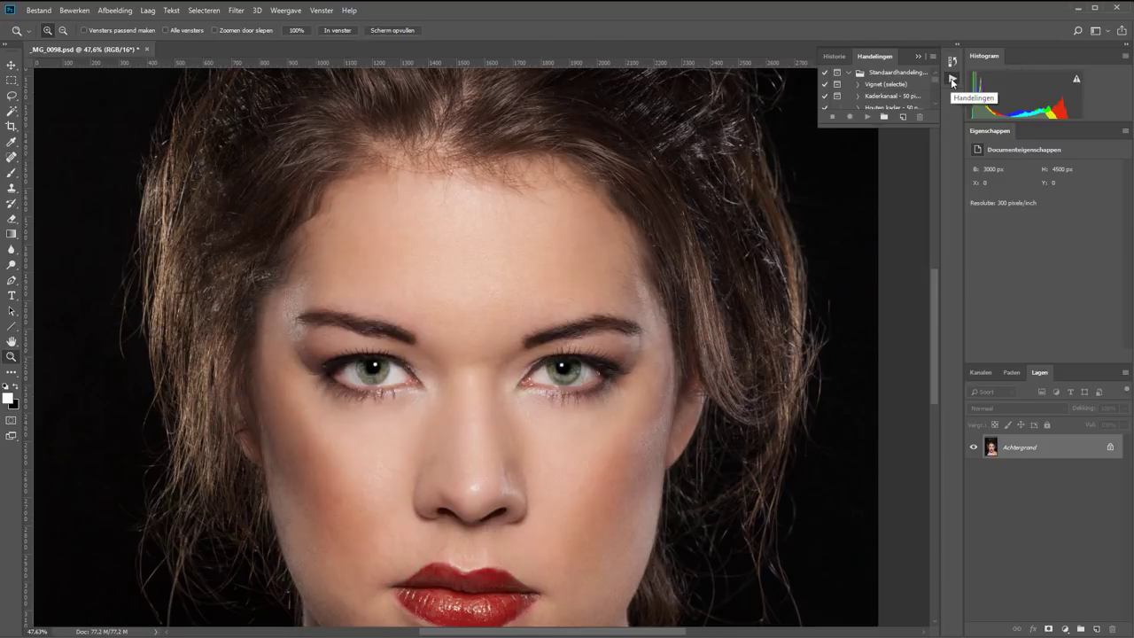
pyautogui.click(951, 78)
pyautogui.click(951, 78)
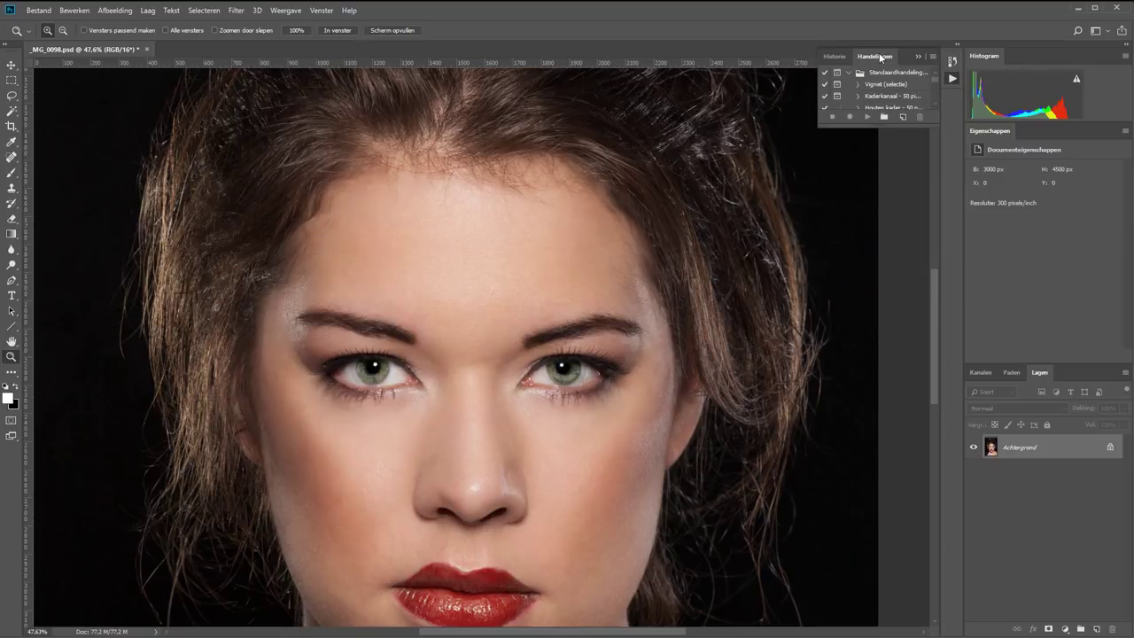
pyautogui.moveTo(878, 55)
pyautogui.mouseDown()
pyautogui.moveTo(641, 224)
pyautogui.moveTo(951, 87)
pyautogui.mouseUp()
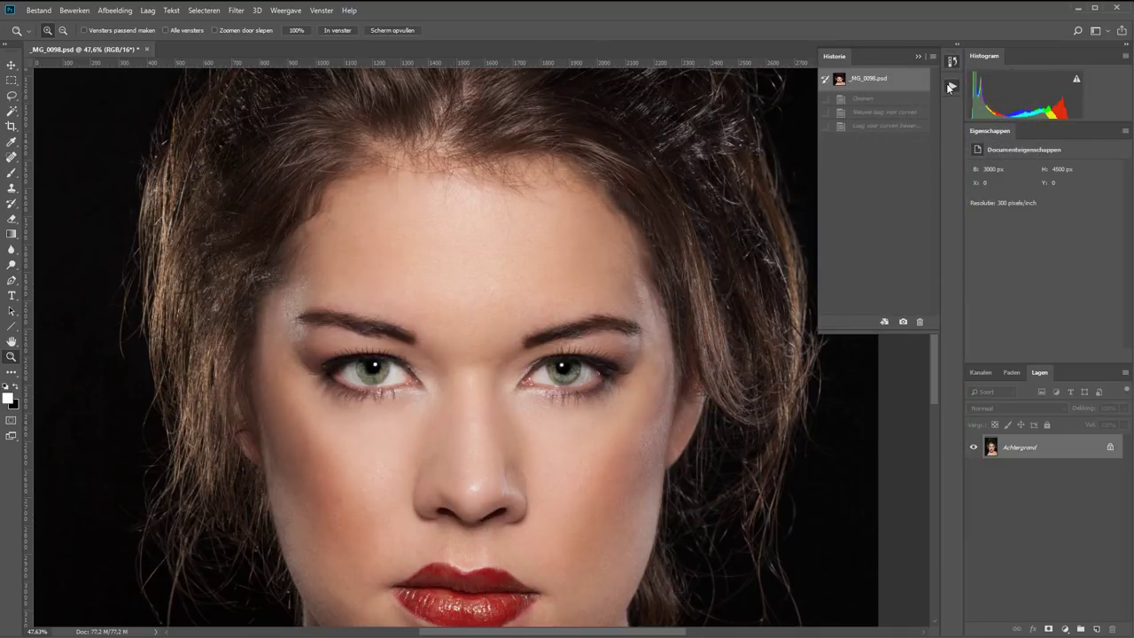
# - Switch between Historie and Handelingen, then collapse the Historie panel to an icon
pyautogui.click(952, 86)
pyautogui.click(951, 62)
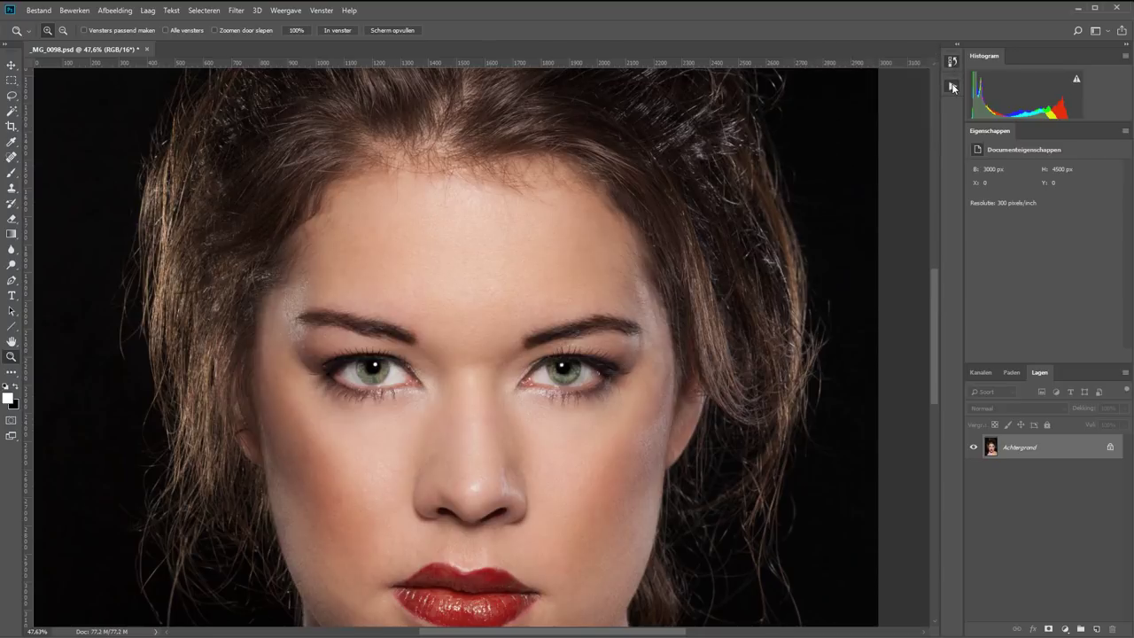
pyautogui.click(951, 86)
# - Open the Info panel and dock it as a tab beside Histogram
pyautogui.click(333, 12)
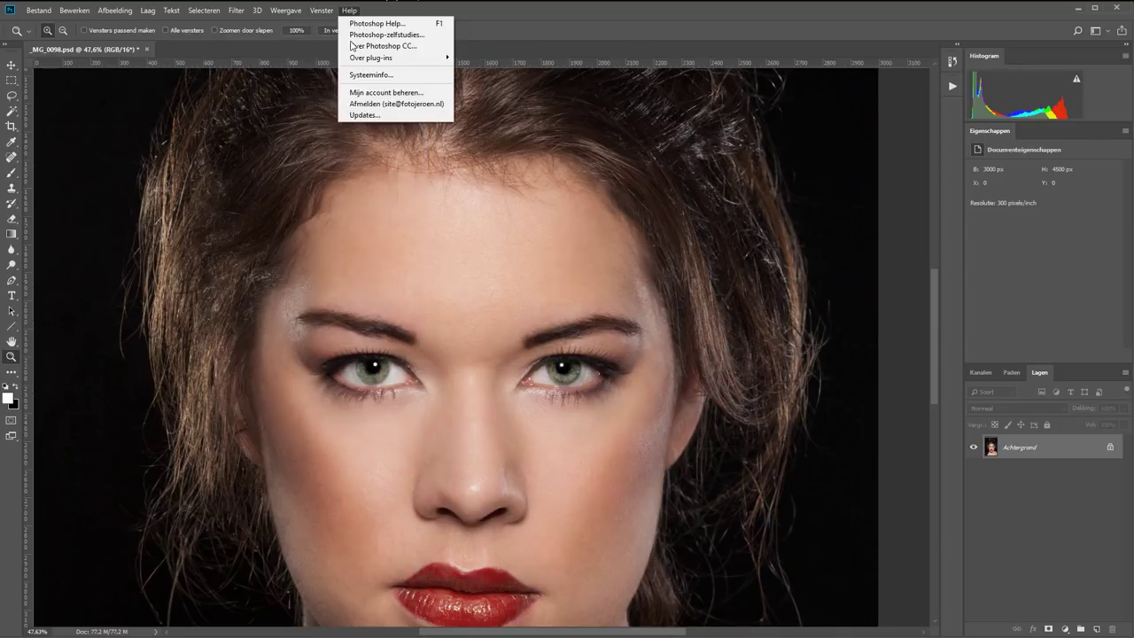
pyautogui.click(341, 205)
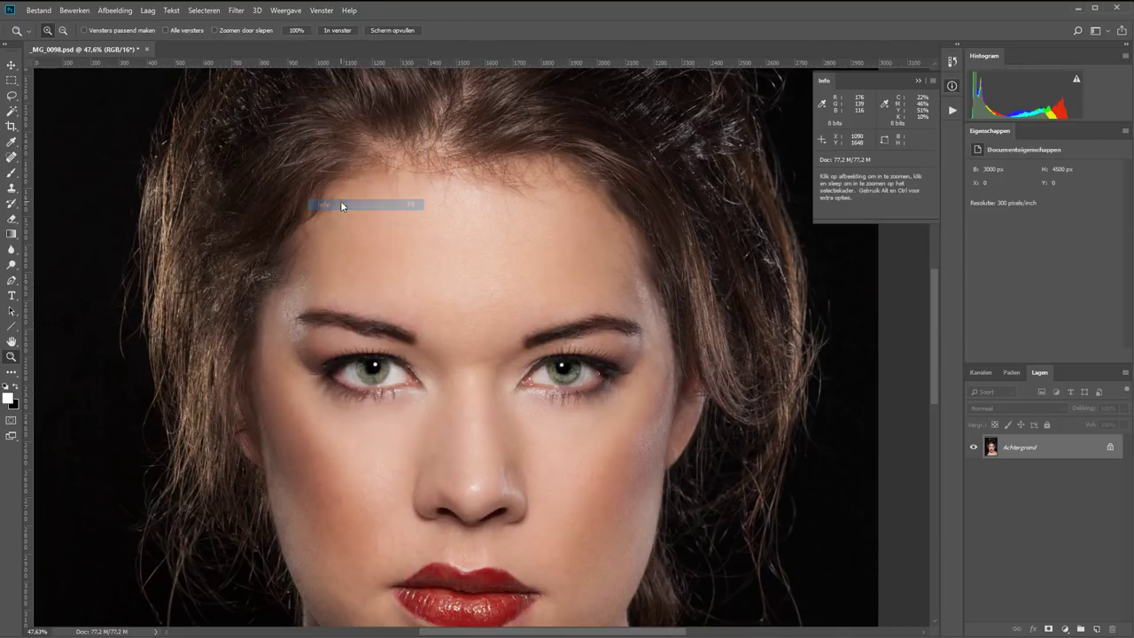
pyautogui.moveTo(836, 70); pyautogui.dragTo(1019, 52)
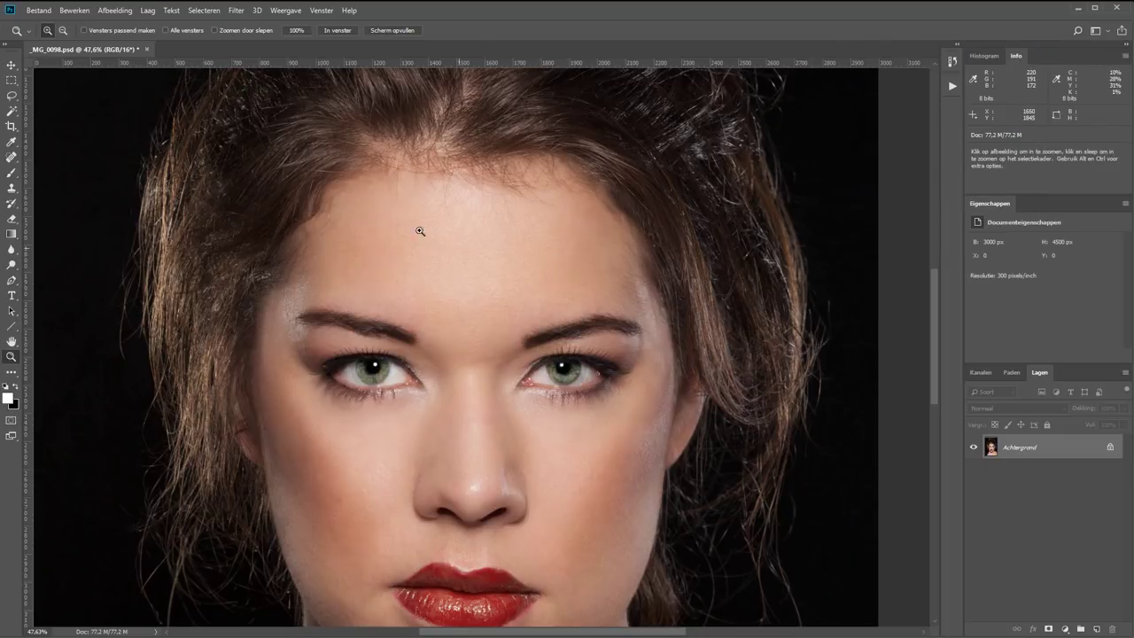
# - Draw a rectangular selection over the face, bring Histogram to the front, and clear the selection
pyautogui.press('m')
pyautogui.moveTo(92, 127)
pyautogui.mouseDown()
pyautogui.moveTo(567, 421)
pyautogui.moveTo(820, 536)
pyautogui.mouseUp()
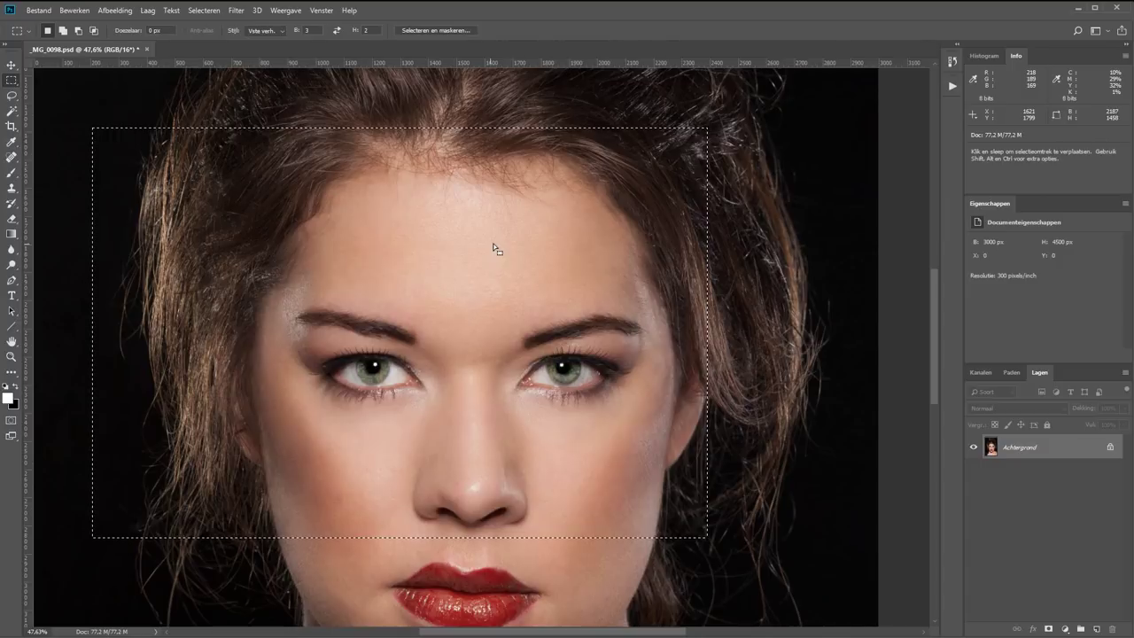
pyautogui.click(983, 55)
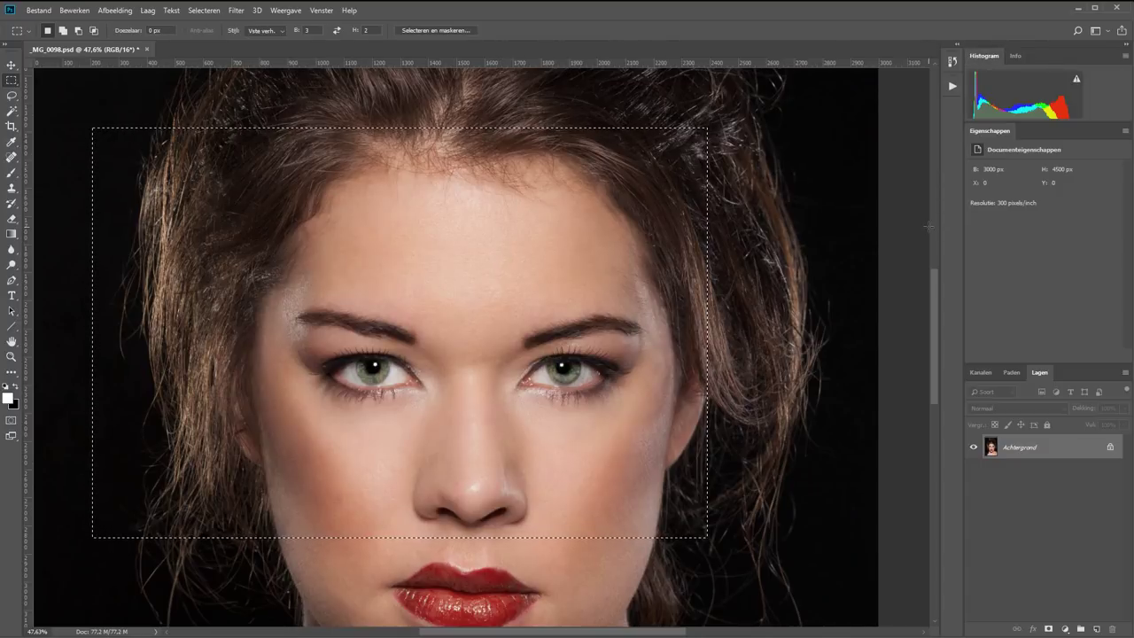
pyautogui.click(897, 204)
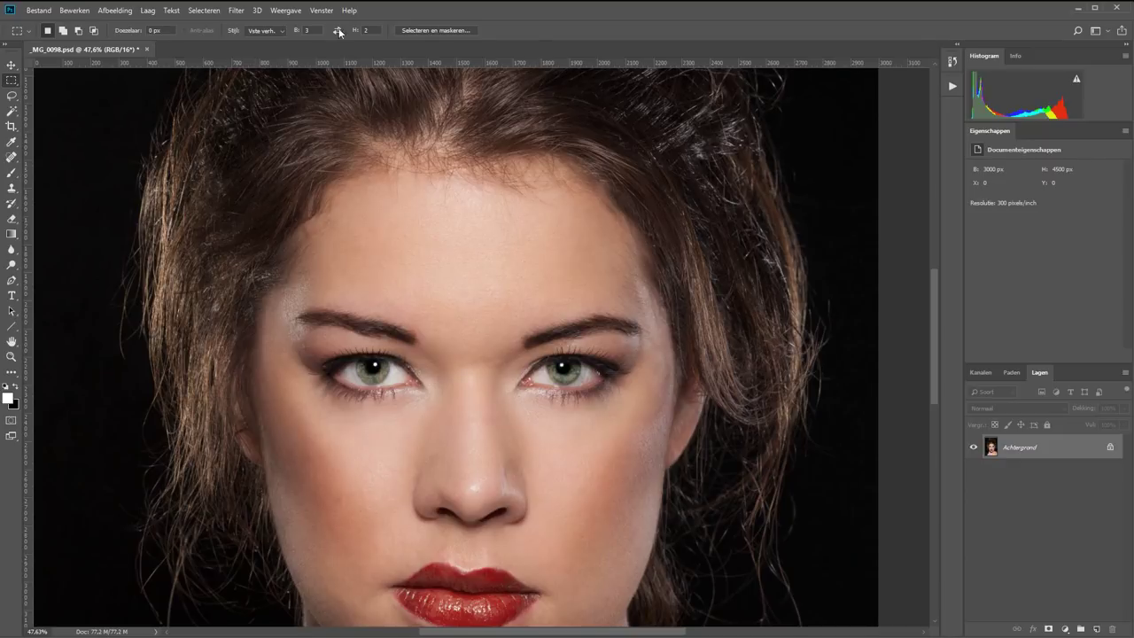
pyautogui.click(321, 11)
pyautogui.moveTo(355, 35)
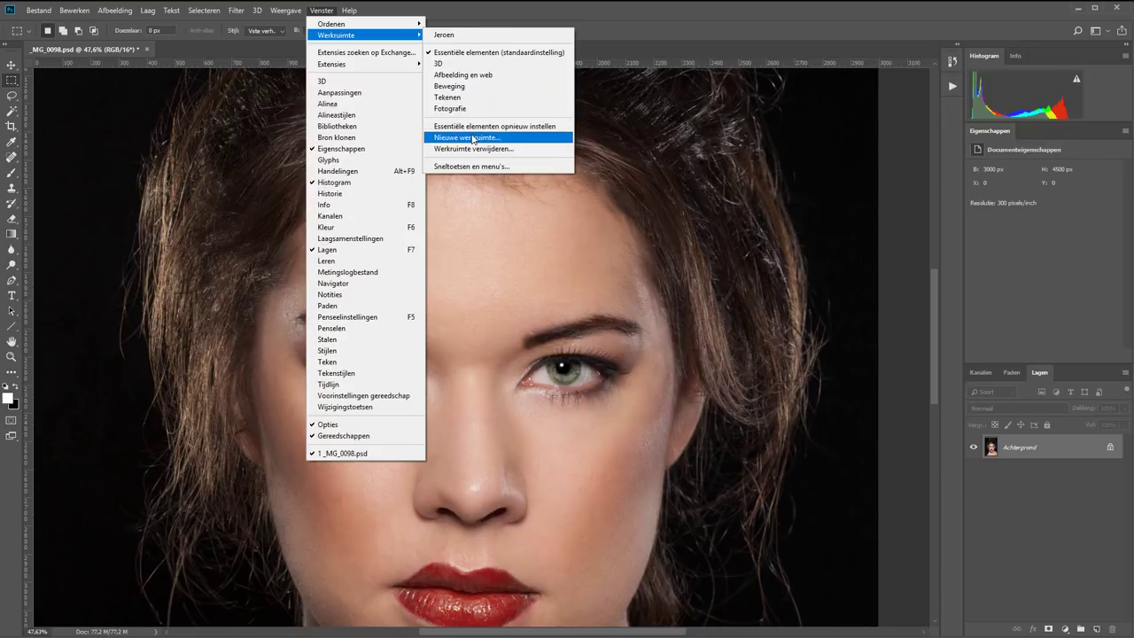
# - Save a new workspace named 'Youtube filmpje' with keyboard shortcuts (Sneltoetsen) included
pyautogui.click(473, 139)
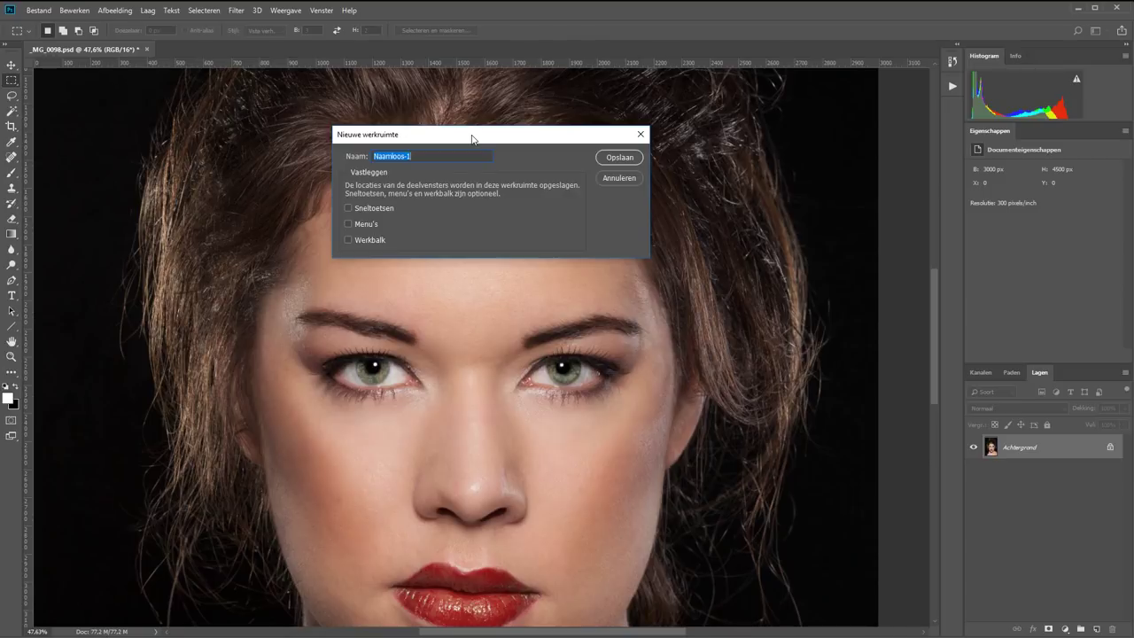
pyautogui.write('Youtube f')
pyautogui.write('ilmpje')
pyautogui.click(375, 210)
pyautogui.click(620, 158)
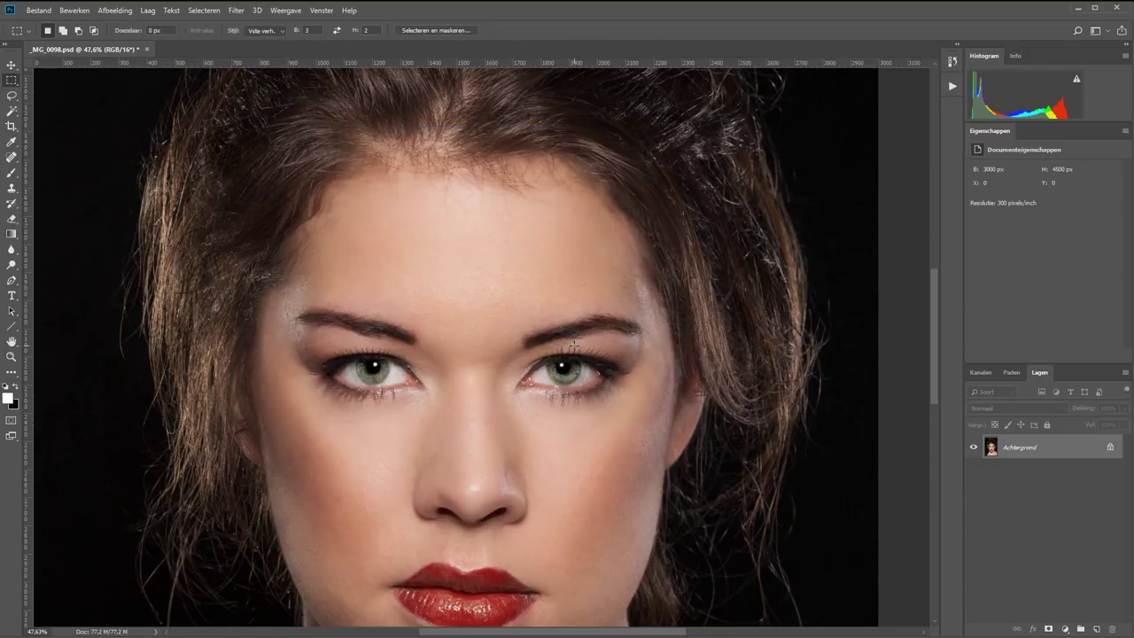
# - Try the 3D workspace, return to Youtube filmpje, then switch to the Beweging workspace
pyautogui.click(322, 11)
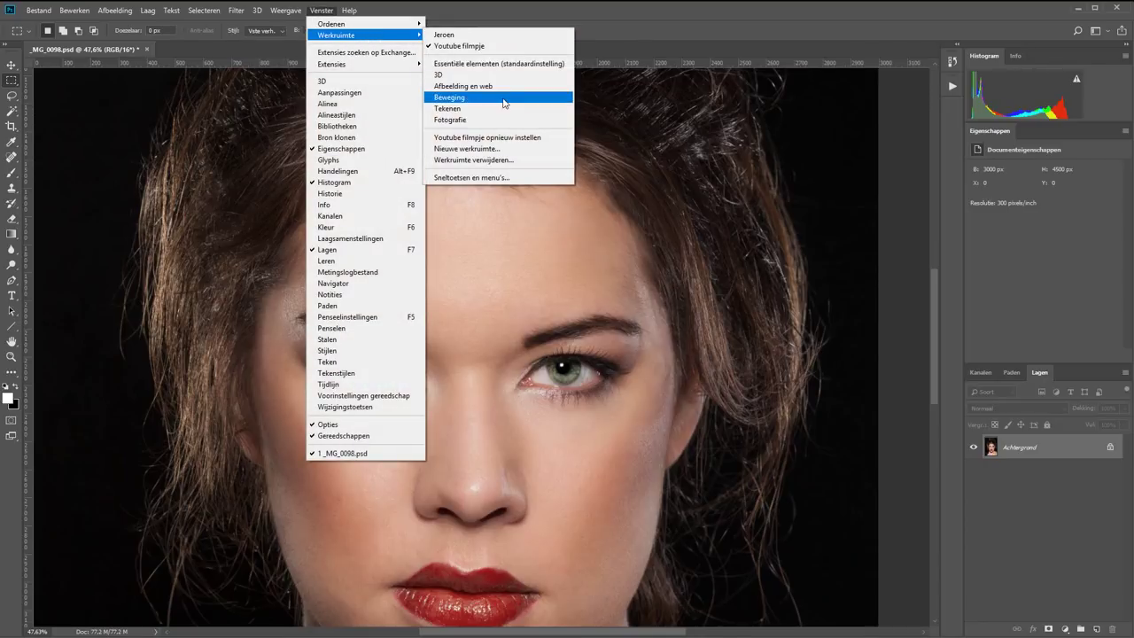
pyautogui.click(491, 86)
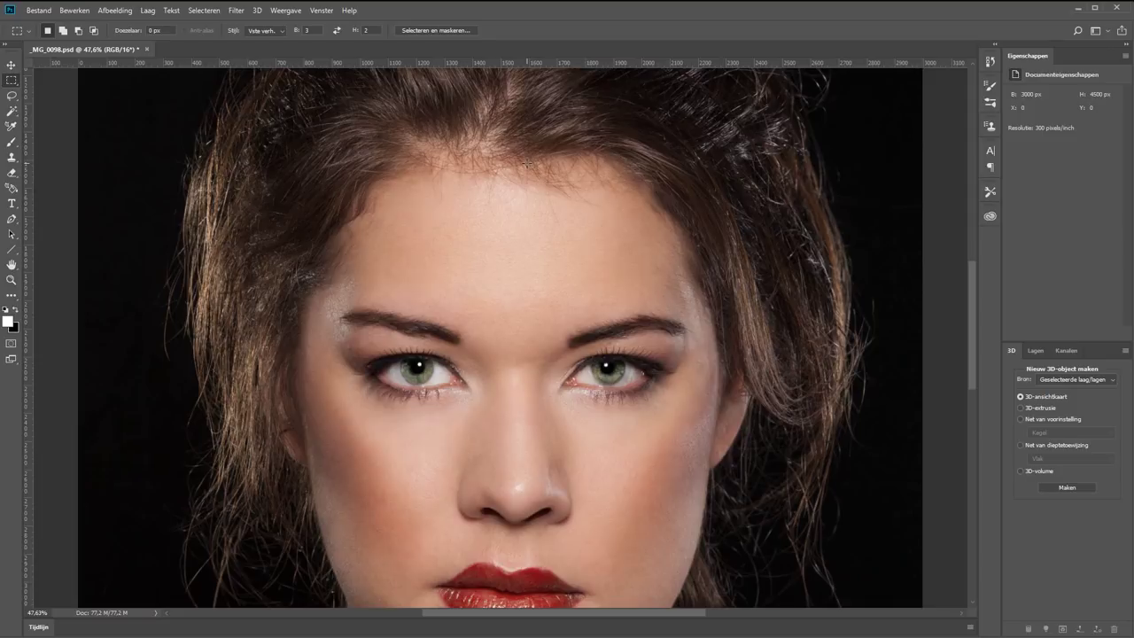
pyautogui.click(321, 11)
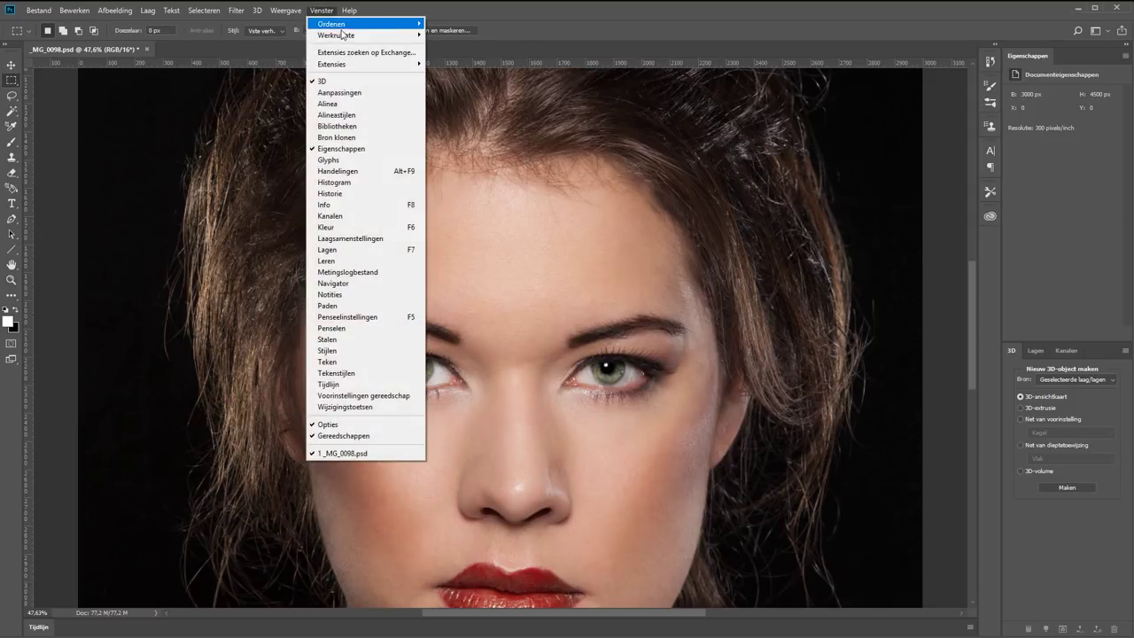
pyautogui.moveTo(336, 34)
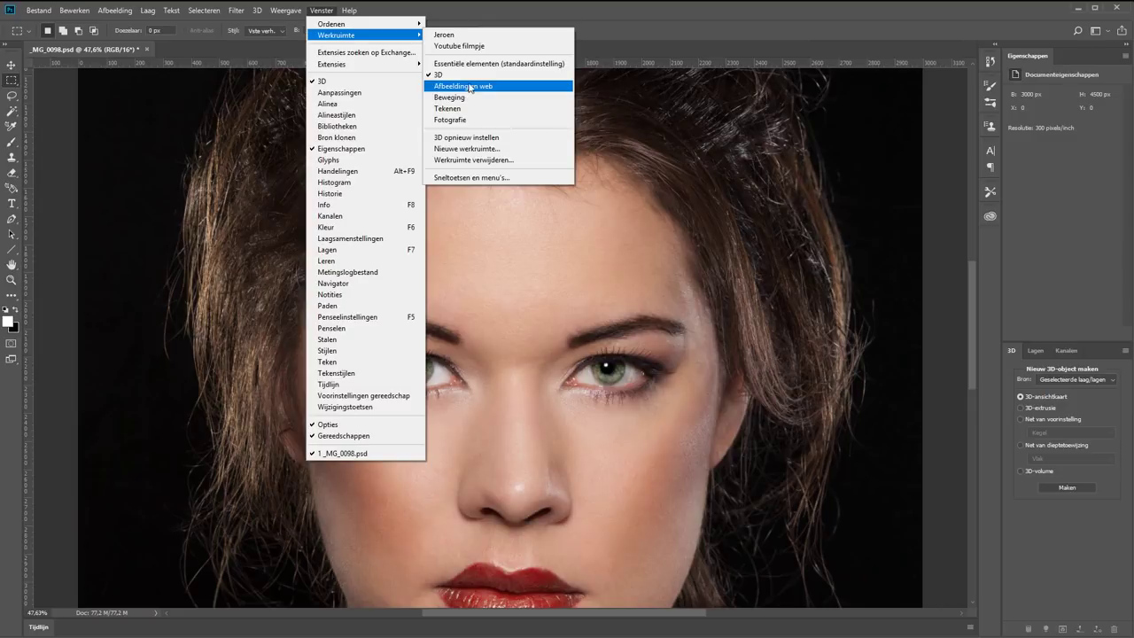
pyautogui.click(462, 46)
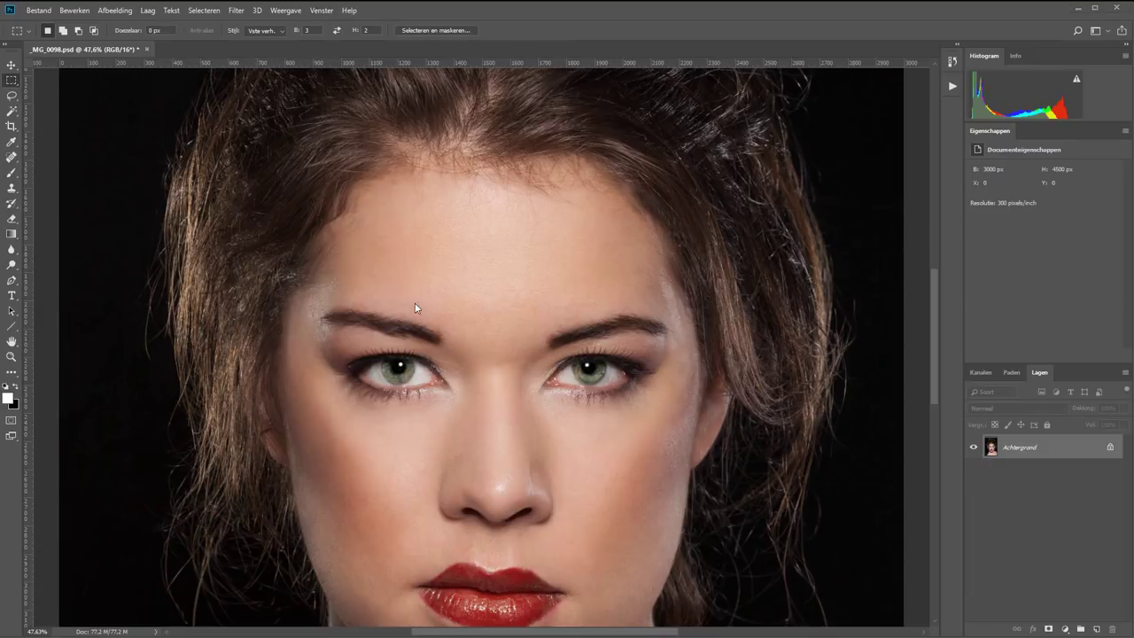
pyautogui.click(324, 12)
pyautogui.moveTo(337, 35)
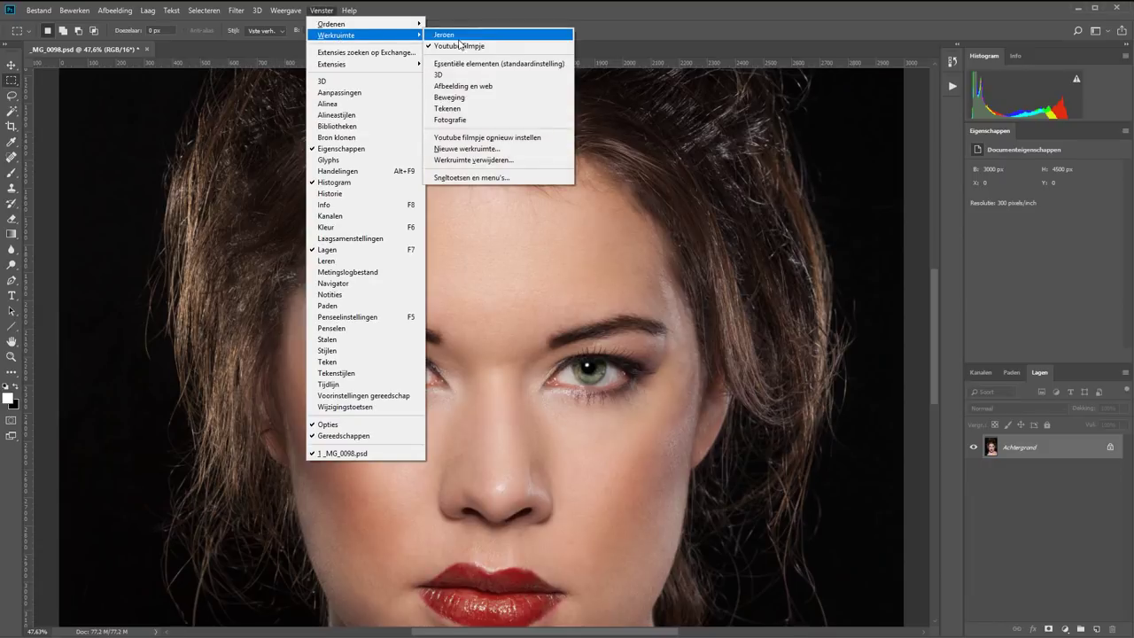
pyautogui.click(465, 95)
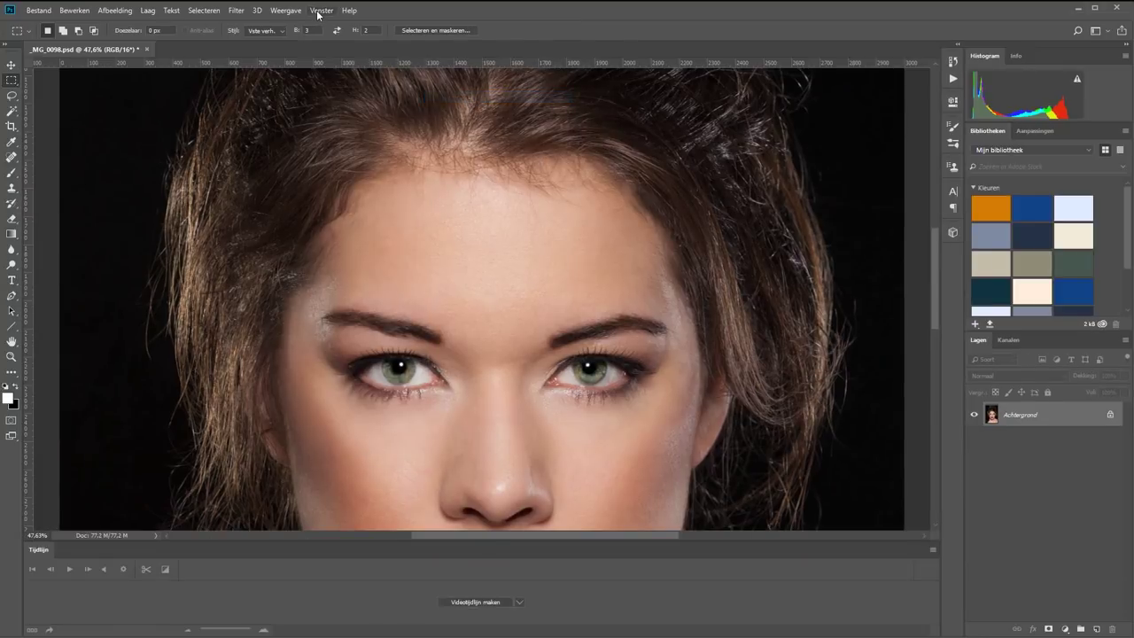
# - Delete the Youtube filmpje workspace via Werkruimte verwijderen and confirm with Ja
pyautogui.click(321, 11)
pyautogui.moveTo(336, 35)
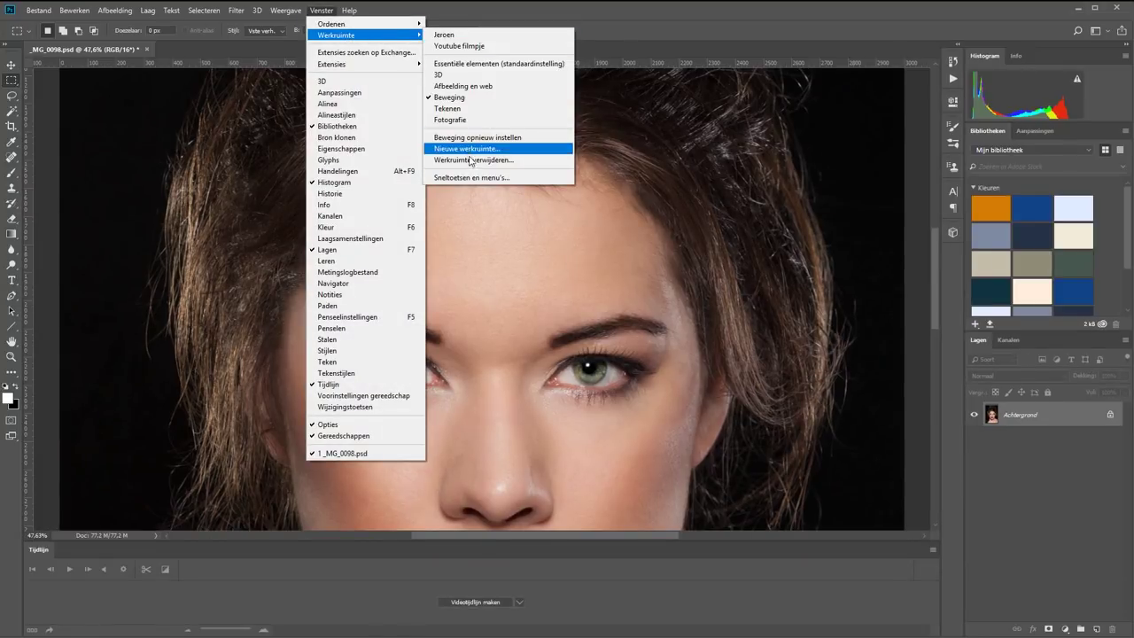
pyautogui.click(474, 160)
pyautogui.click(428, 157)
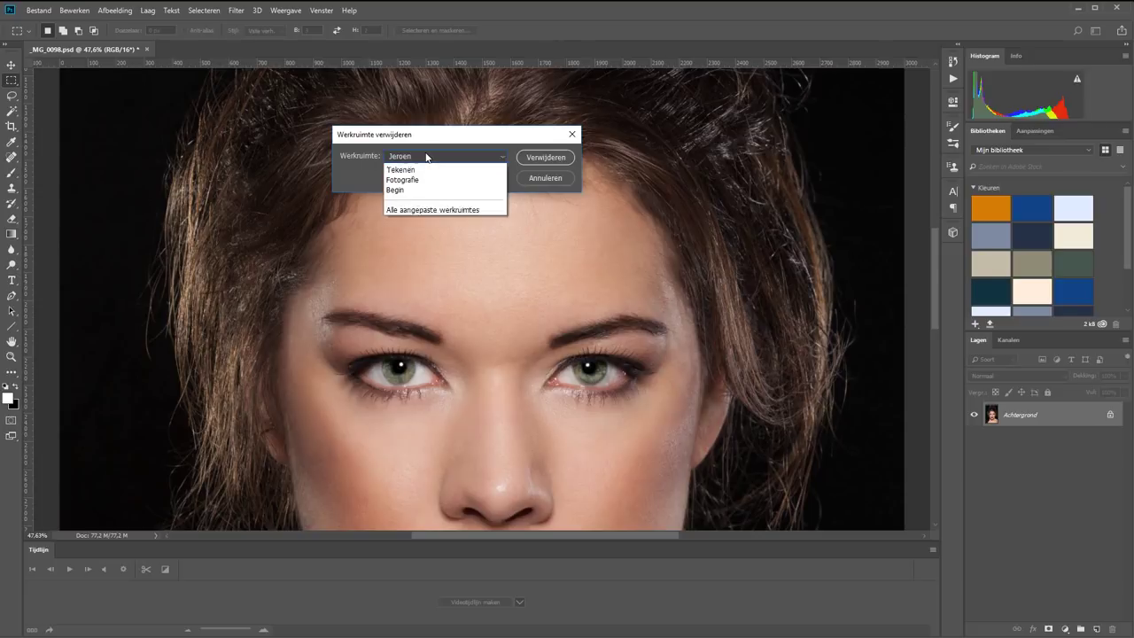
pyautogui.click(431, 181)
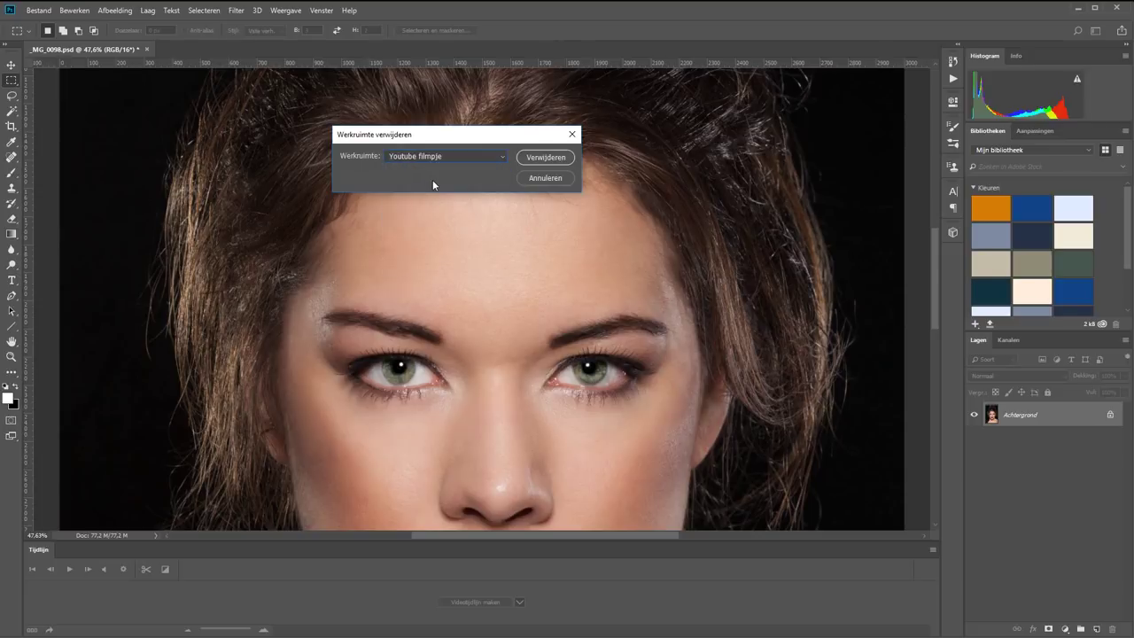
pyautogui.click(539, 157)
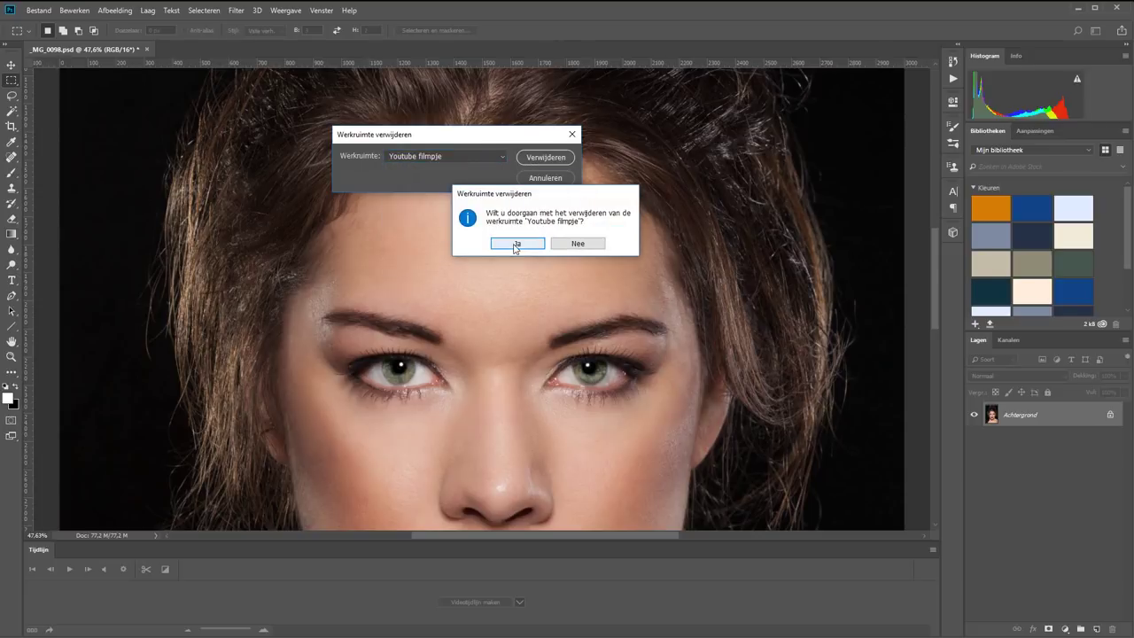
pyautogui.click(513, 245)
# - Switch to the other custom workspace and check its Histogram, Info and Navigator tabs
pyautogui.click(326, 11)
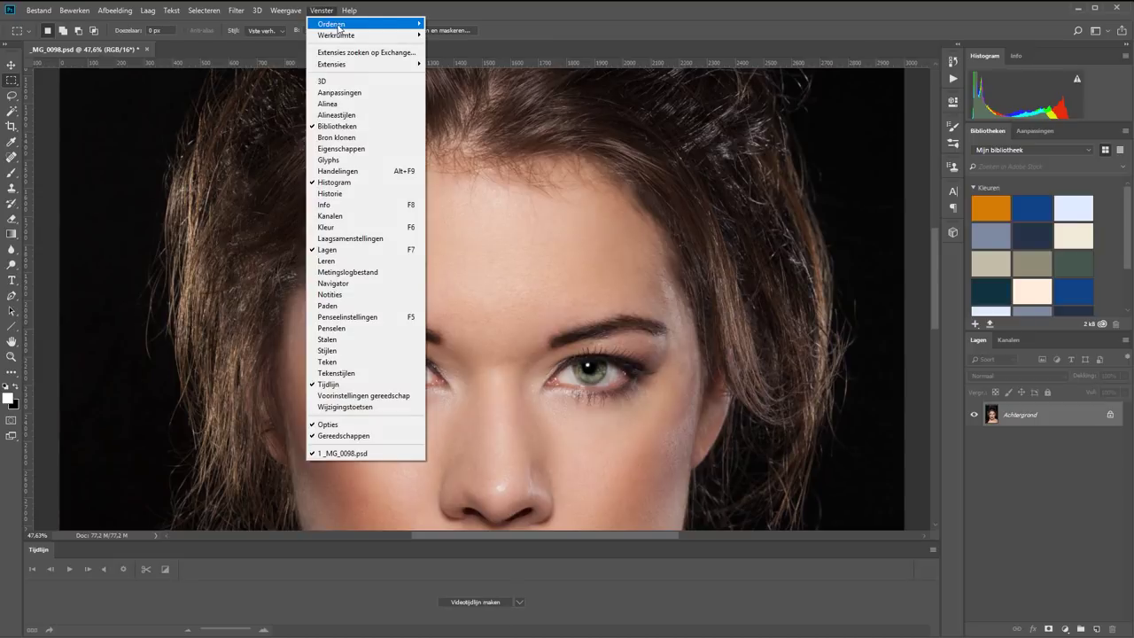
pyautogui.moveTo(336, 34)
pyautogui.click(454, 35)
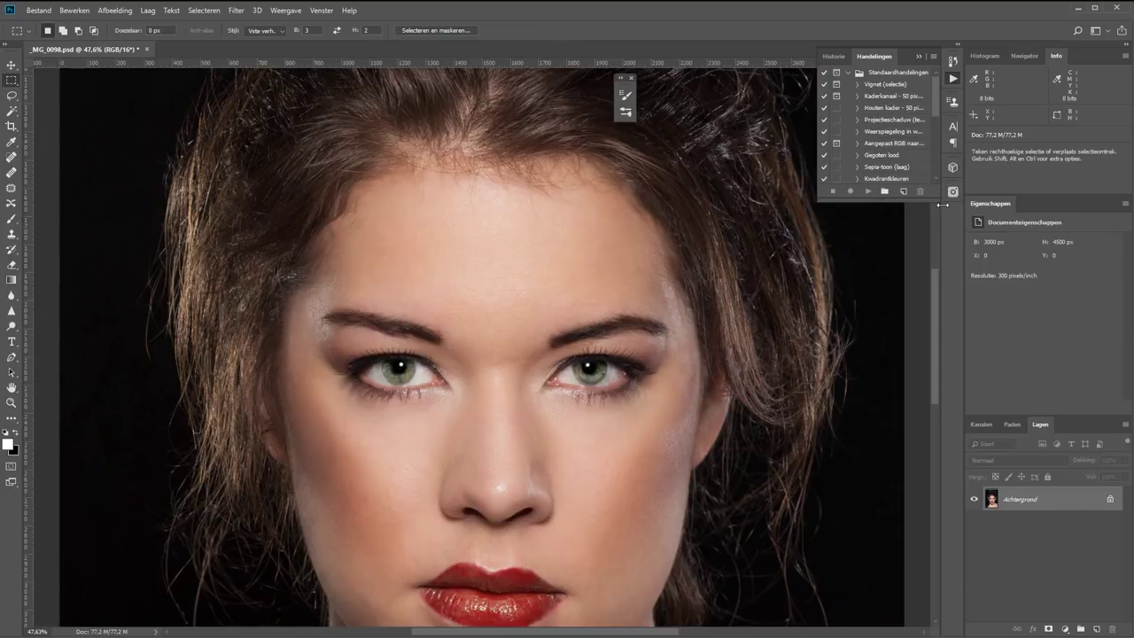
pyautogui.click(990, 56)
pyautogui.click(1056, 55)
pyautogui.click(1022, 56)
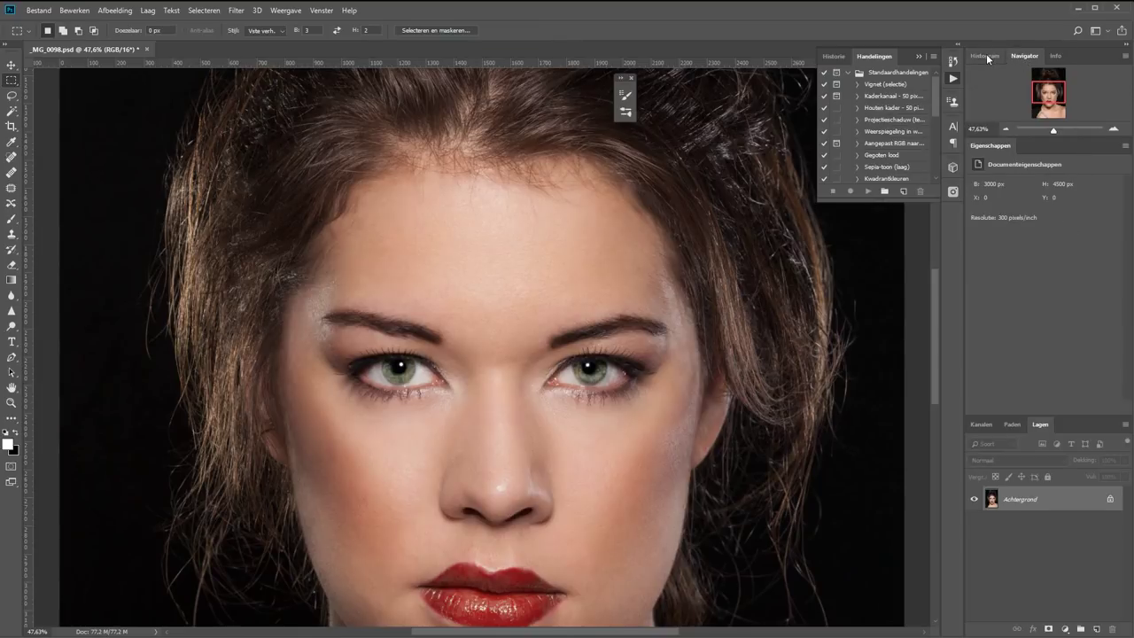
pyautogui.click(985, 56)
# - Add a Curven adjustment layer and close the floating Actions and tool panels
pyautogui.click(1063, 628)
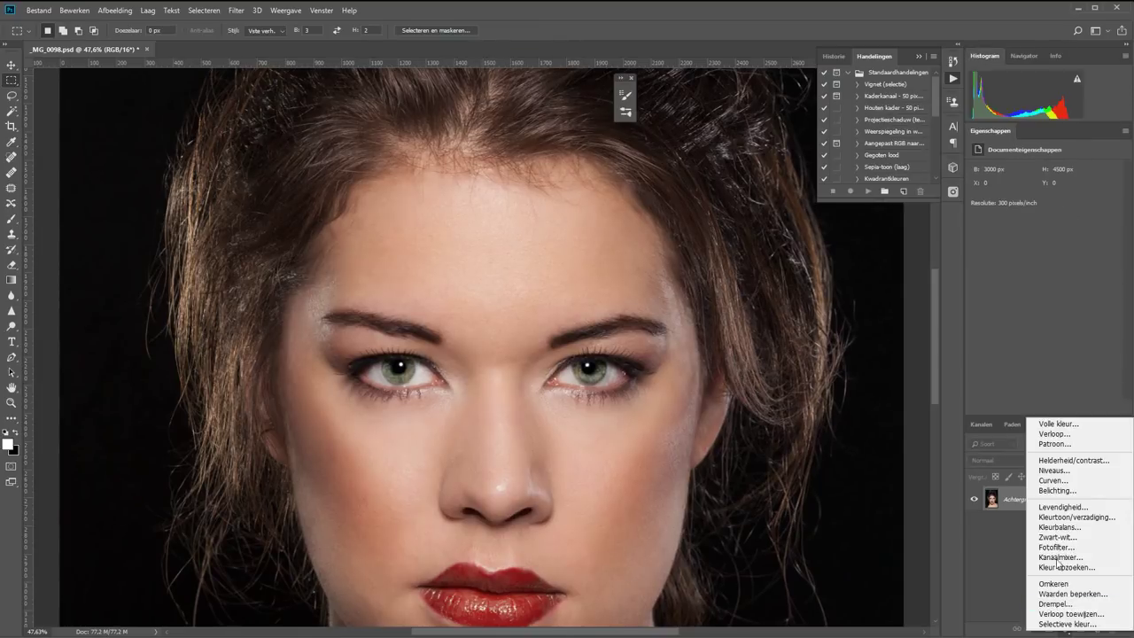
pyautogui.click(1052, 480)
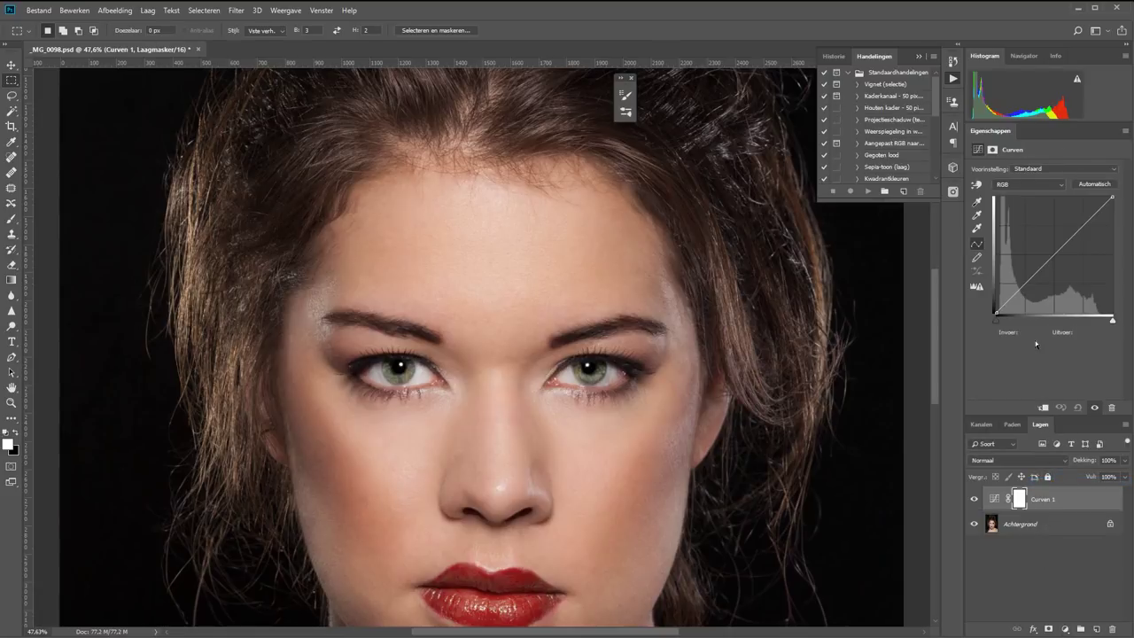
pyautogui.click(953, 81)
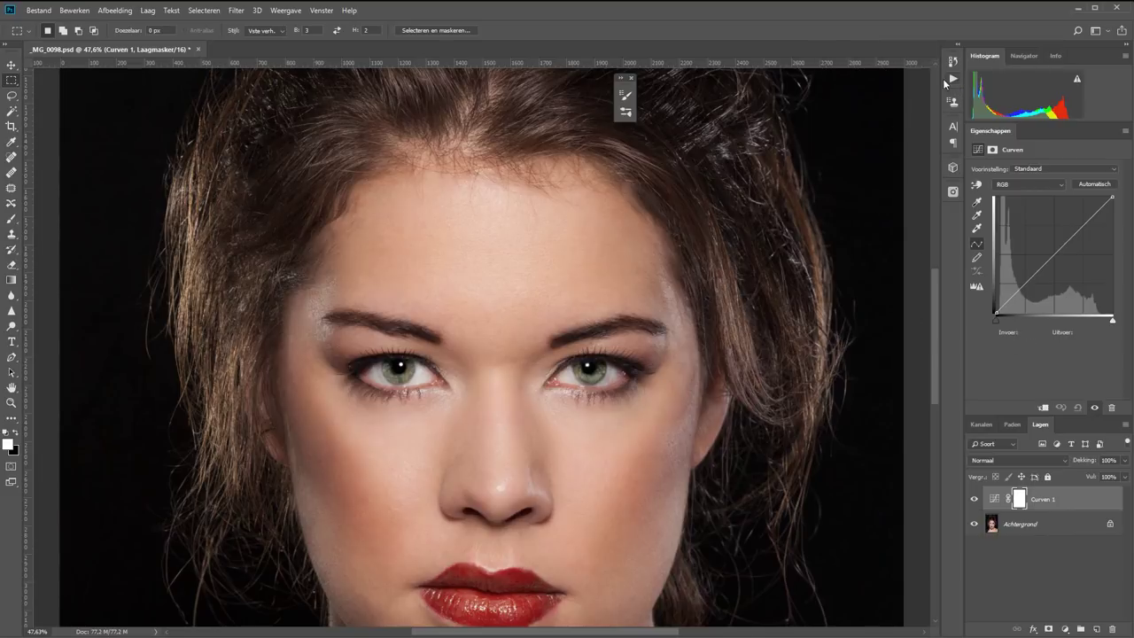
pyautogui.click(631, 78)
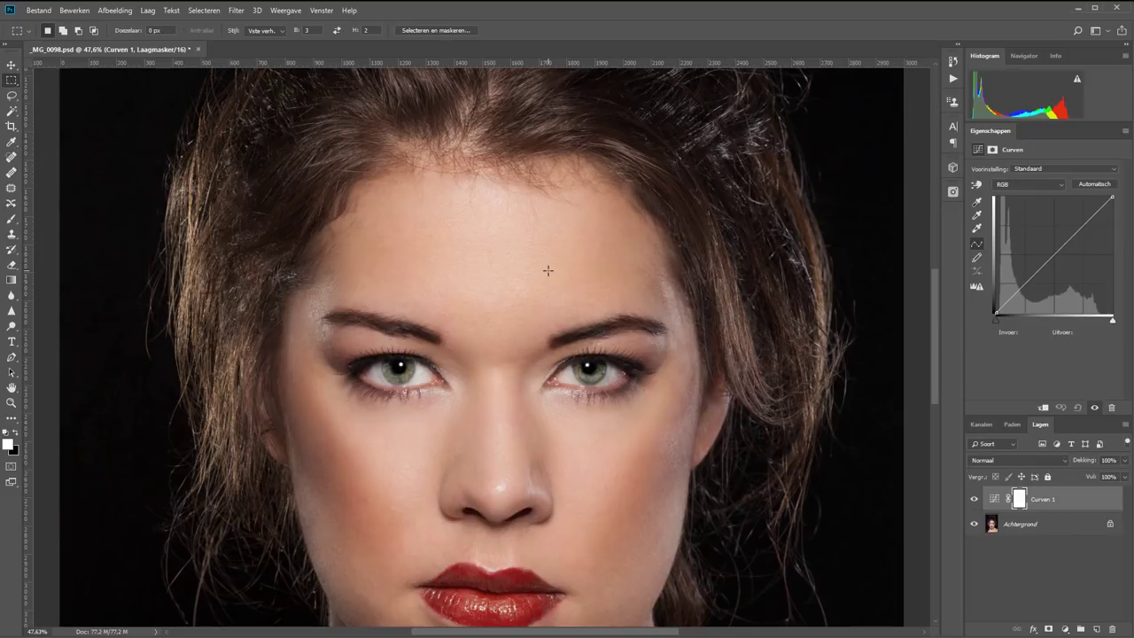